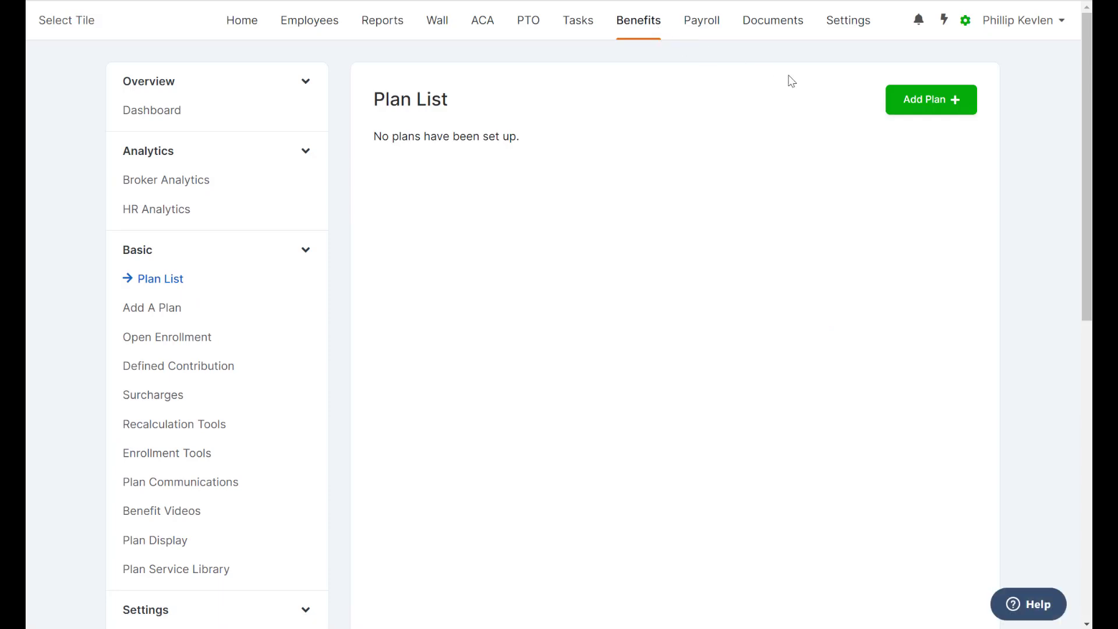
# Start creating a new plan from scratch with the Medical type from the Basic group
pyautogui.click(943, 107)
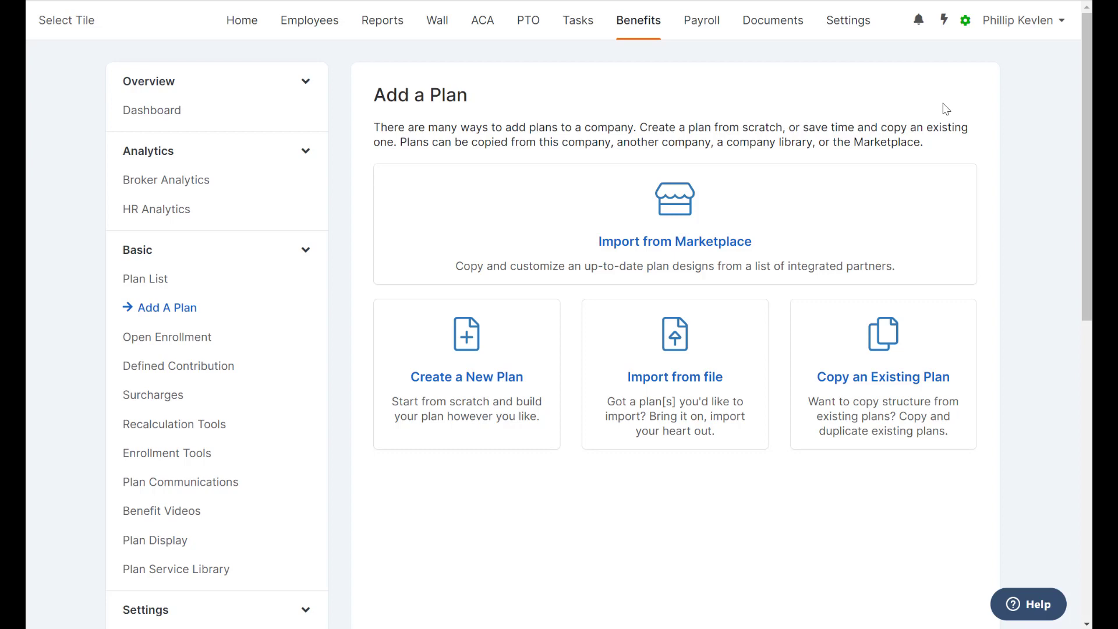
pyautogui.click(512, 359)
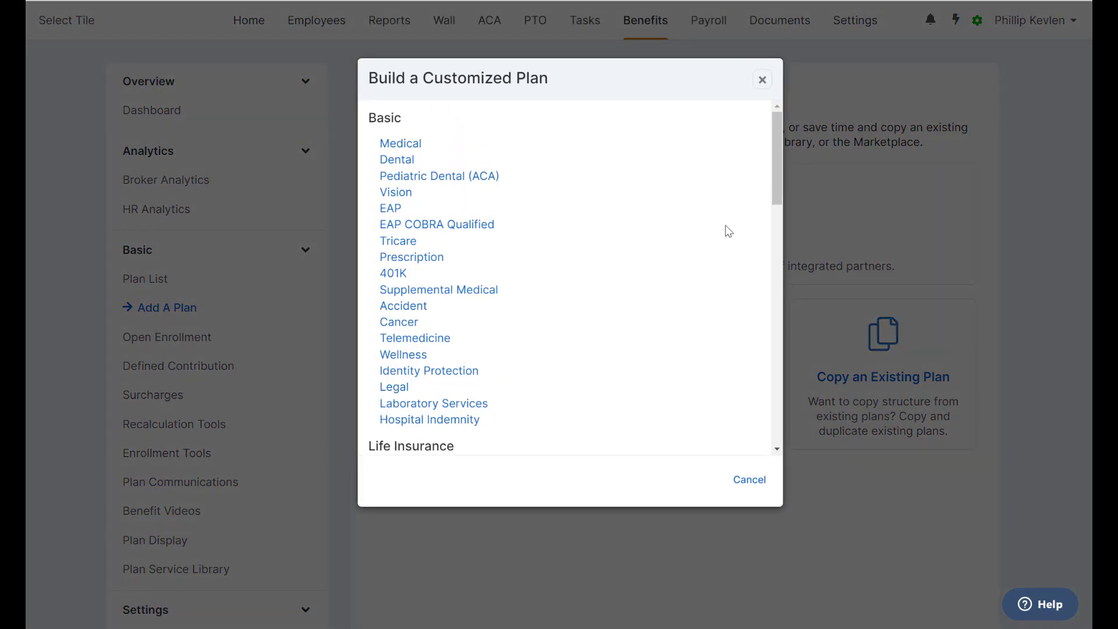
pyautogui.moveTo(779, 170)
pyautogui.mouseDown()
pyautogui.moveTo(778, 288)
pyautogui.moveTo(774, 151)
pyautogui.mouseUp()
pyautogui.click(399, 144)
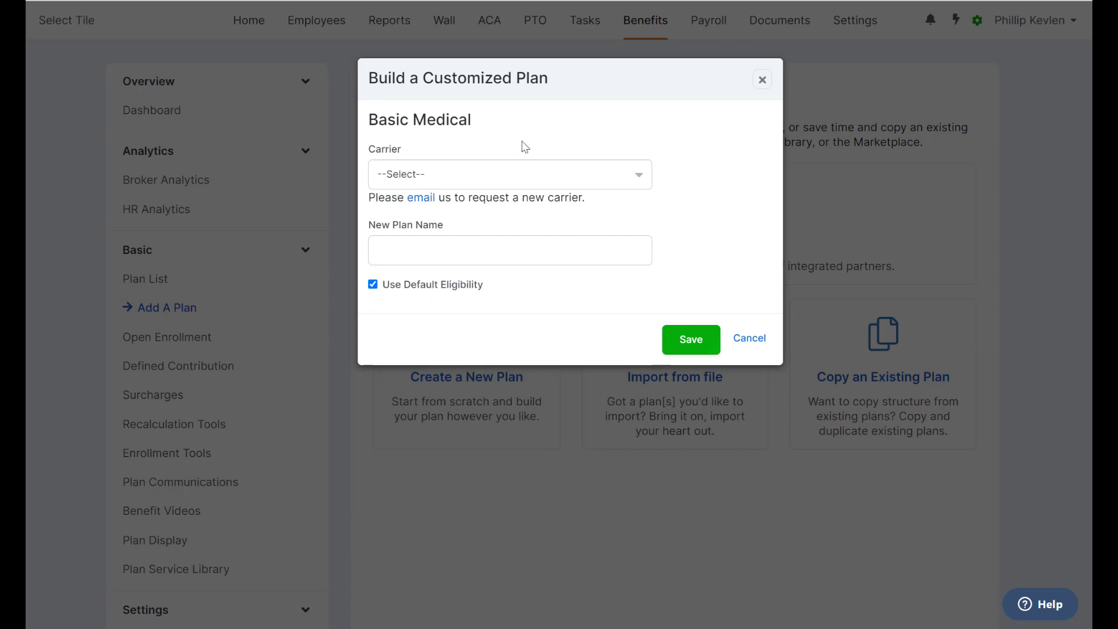
# Choose United Healthcare as the carrier, name the plan "23-24 UHC Choice Plus" and save it
pyautogui.click(559, 183)
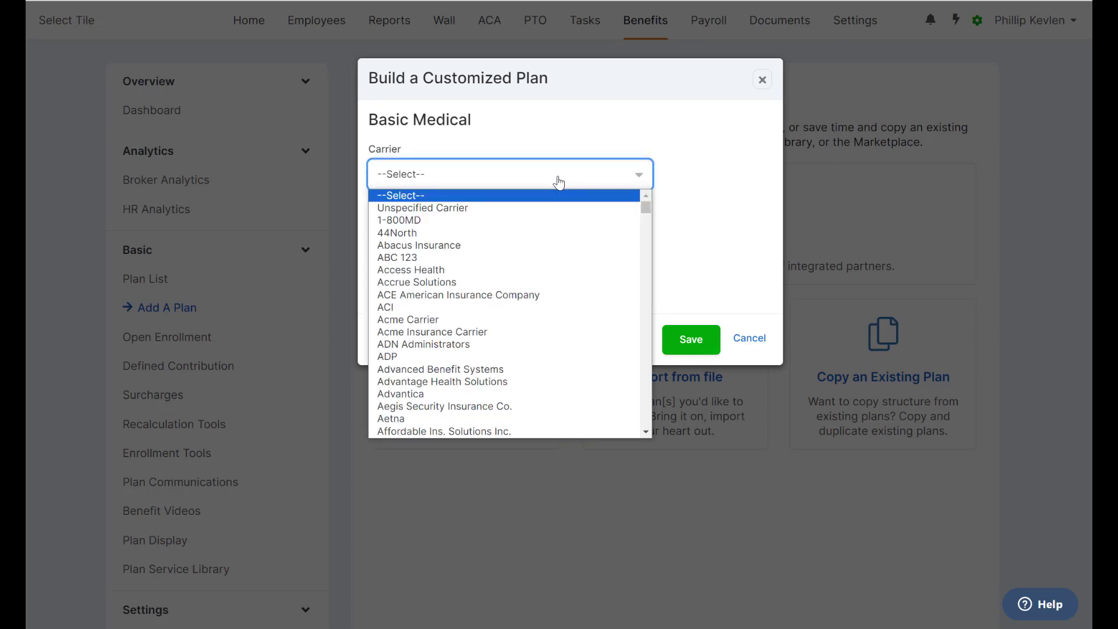
pyautogui.write('unit')
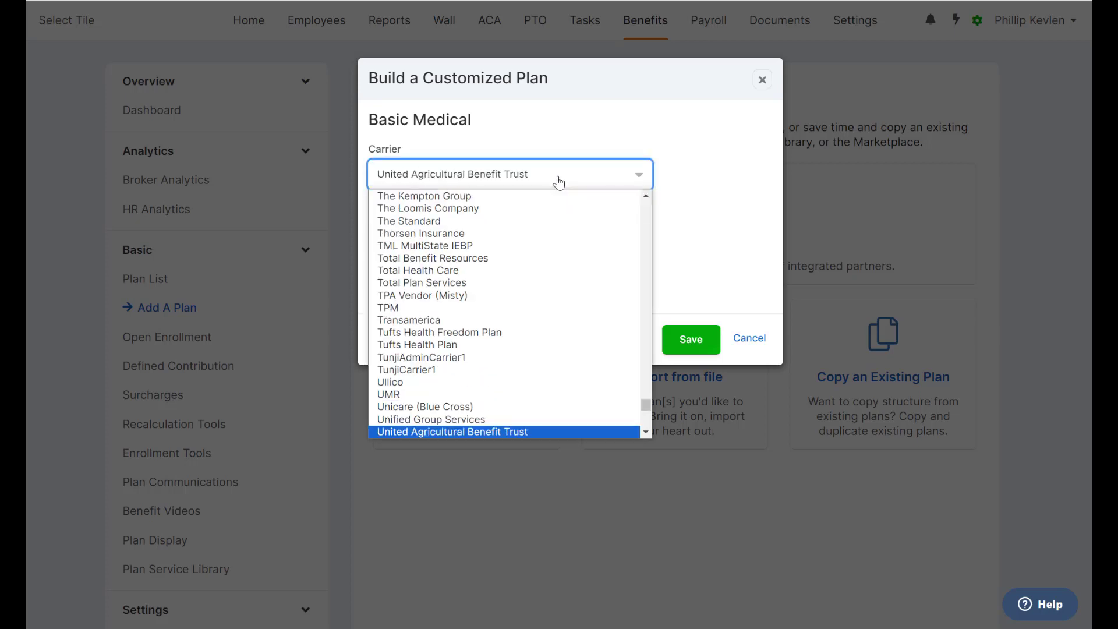
pyautogui.moveTo(648, 400); pyautogui.dragTo(647, 407)
pyautogui.click(419, 344)
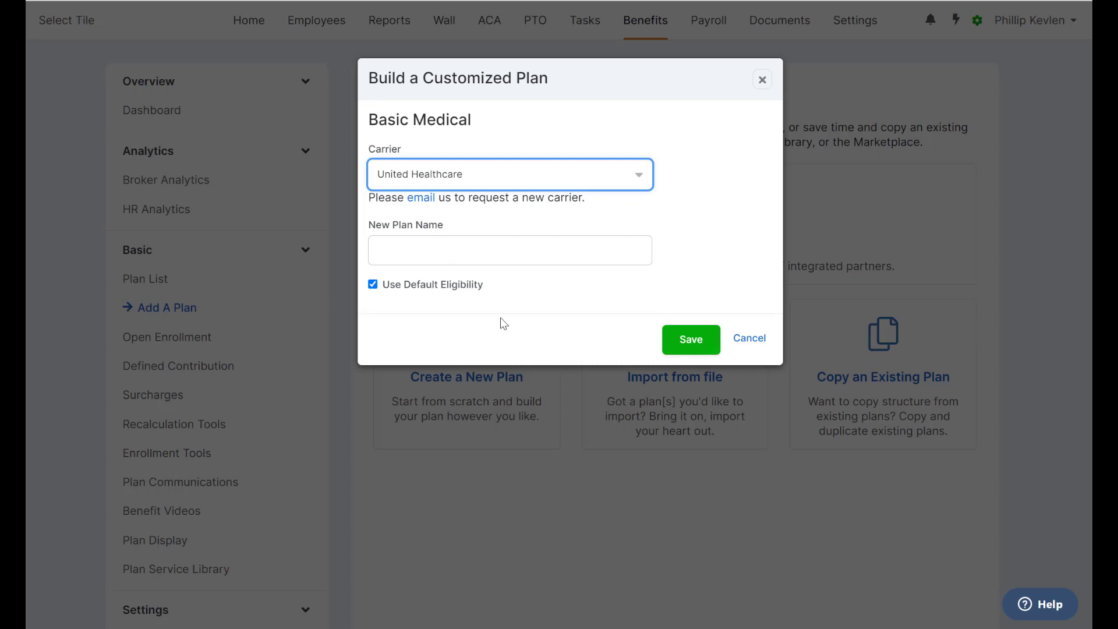
pyautogui.click(475, 248)
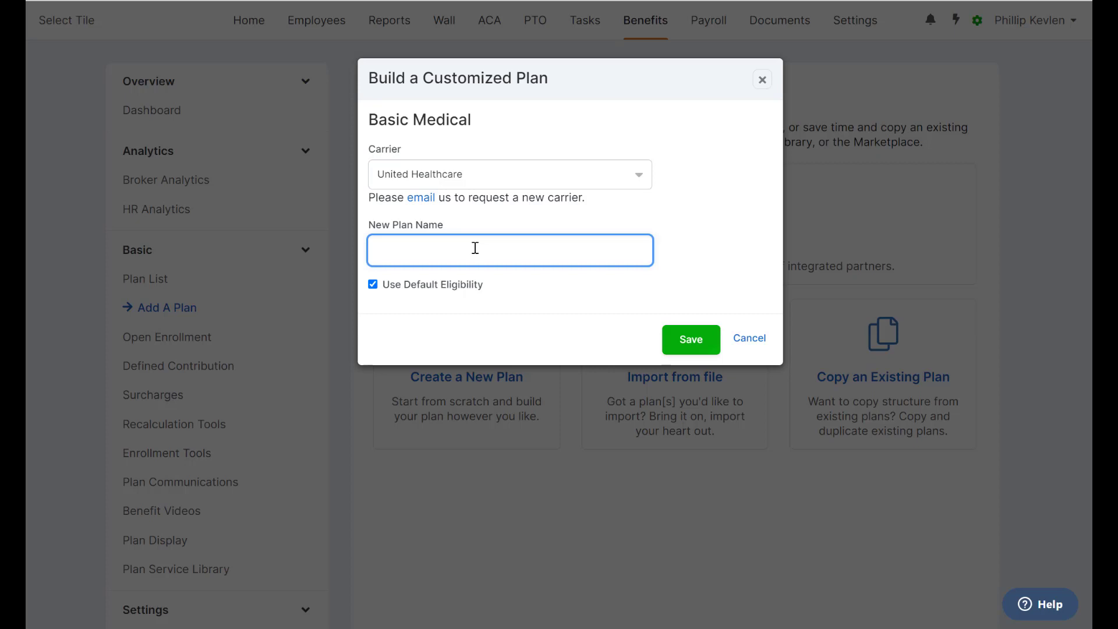
pyautogui.write('23-24 UHC Choice Plus')
pyautogui.click(677, 348)
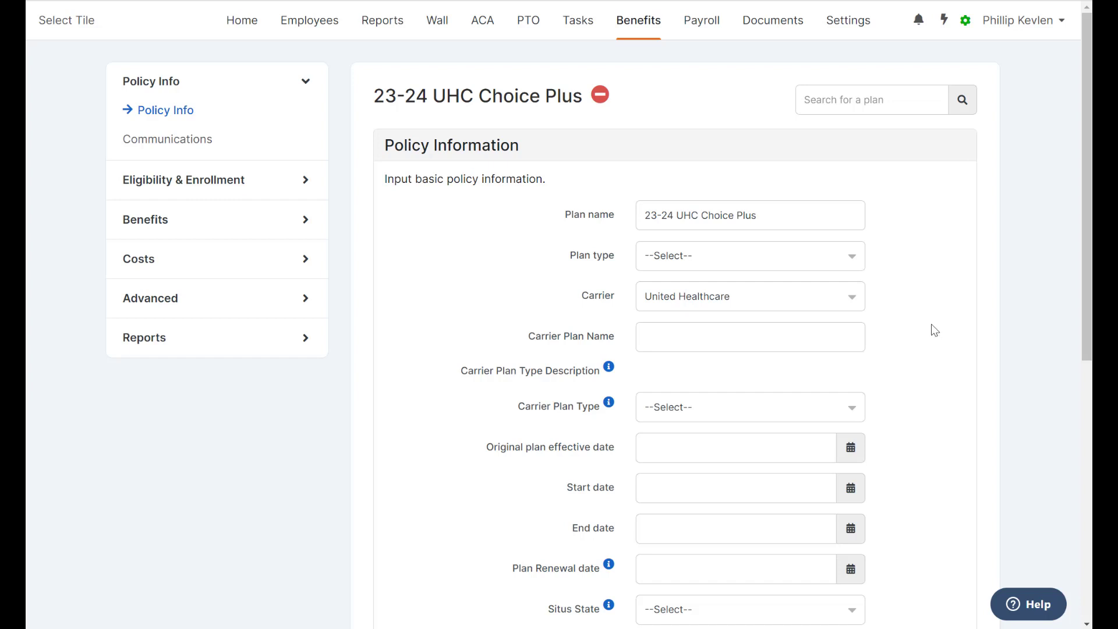
# Review the plan's completed/incomplete checklist and set the plan type to POS (Point of Service)
pyautogui.click(600, 96)
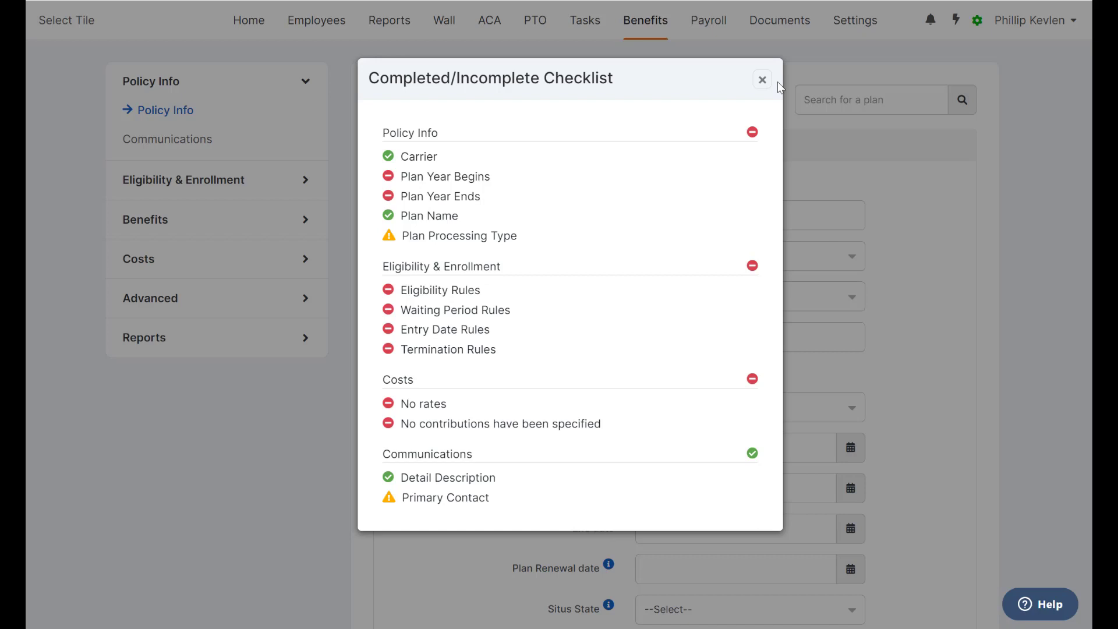
pyautogui.click(762, 80)
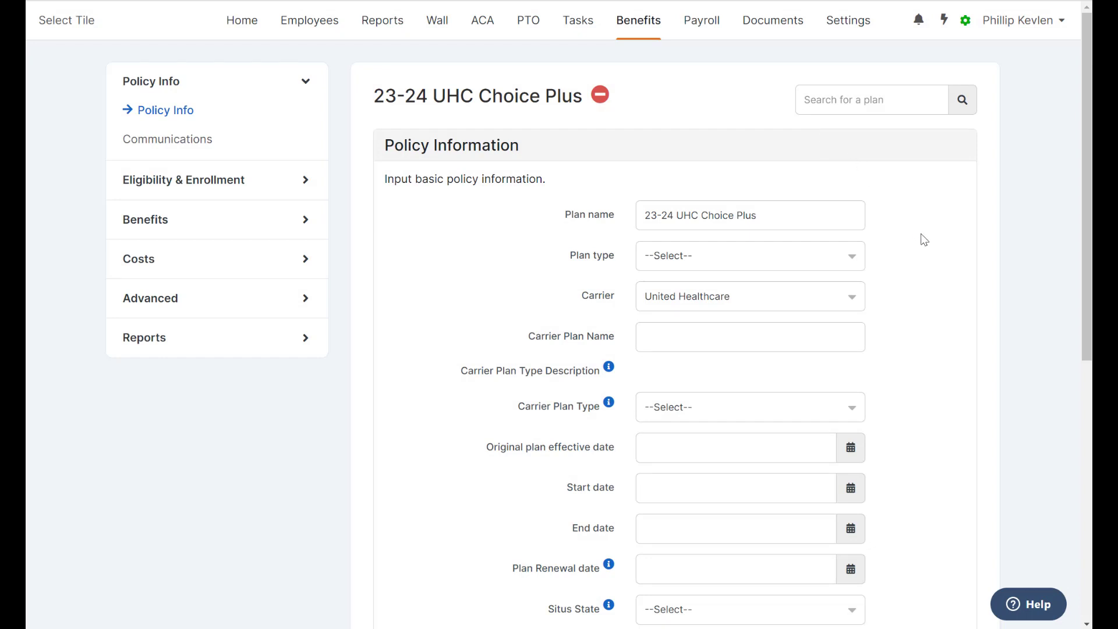
pyautogui.click(821, 261)
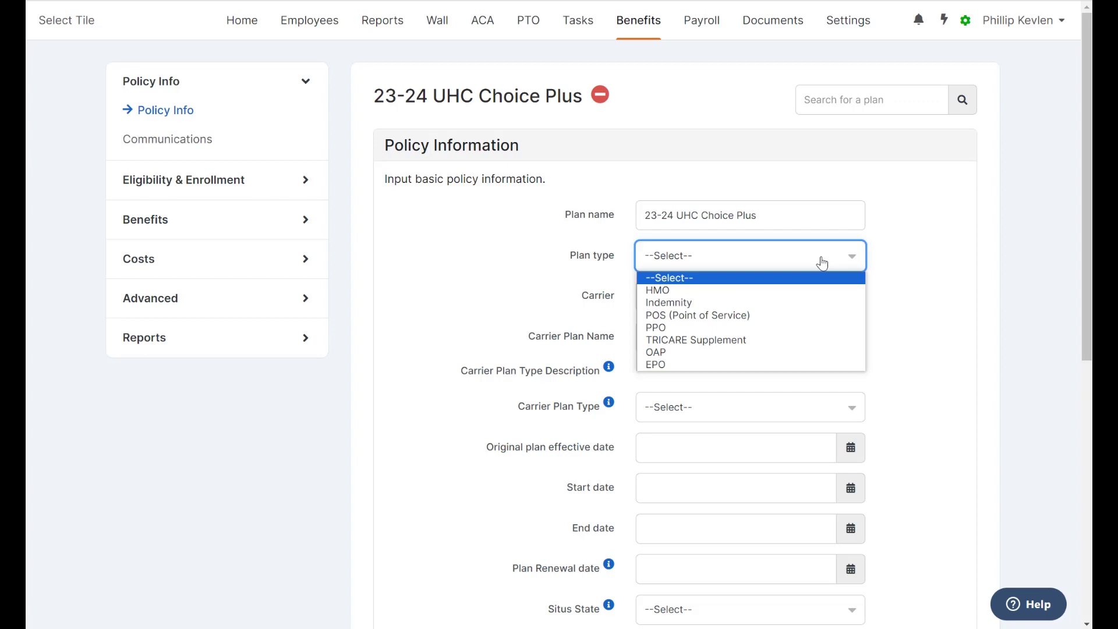
pyautogui.click(821, 315)
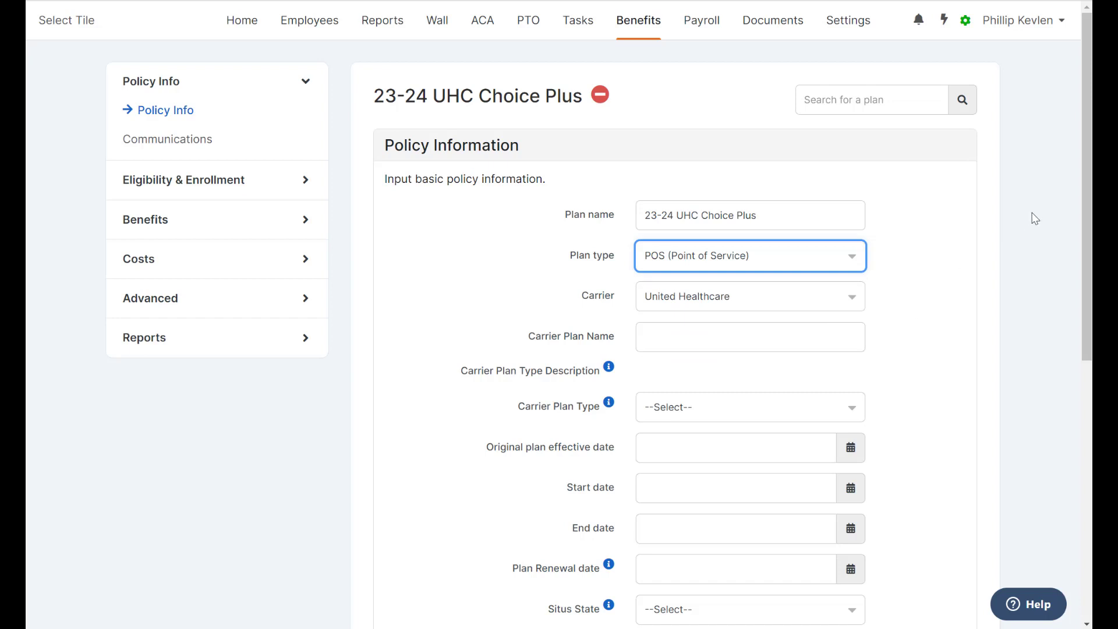
# Set the plan's start date to 10/01/2023 and save the policy information
pyautogui.click(721, 489)
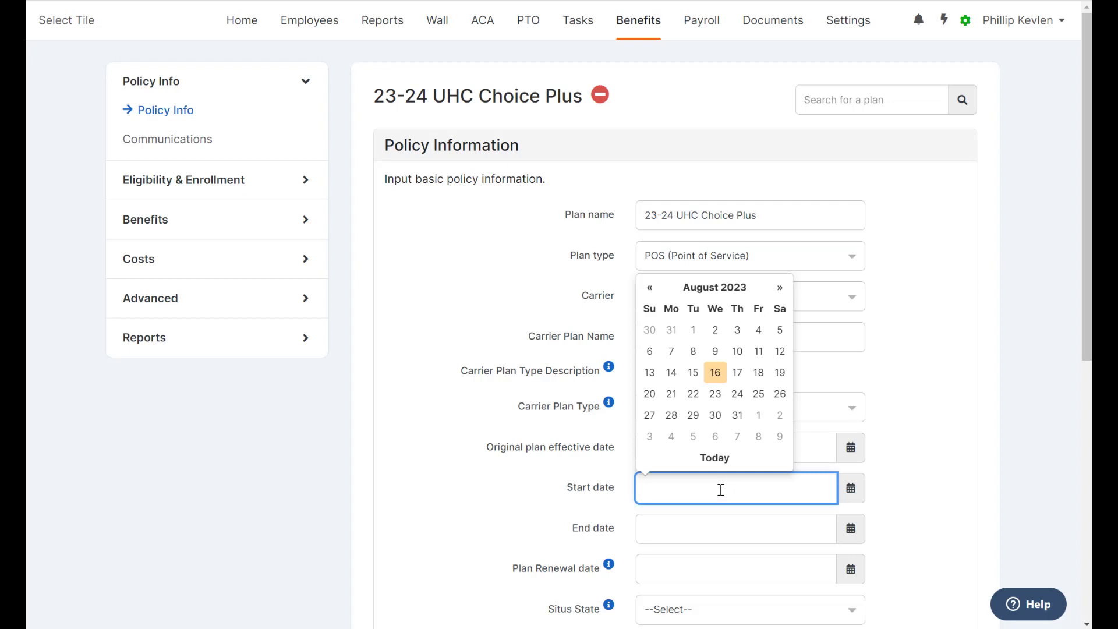
pyautogui.write('10/01/2023')
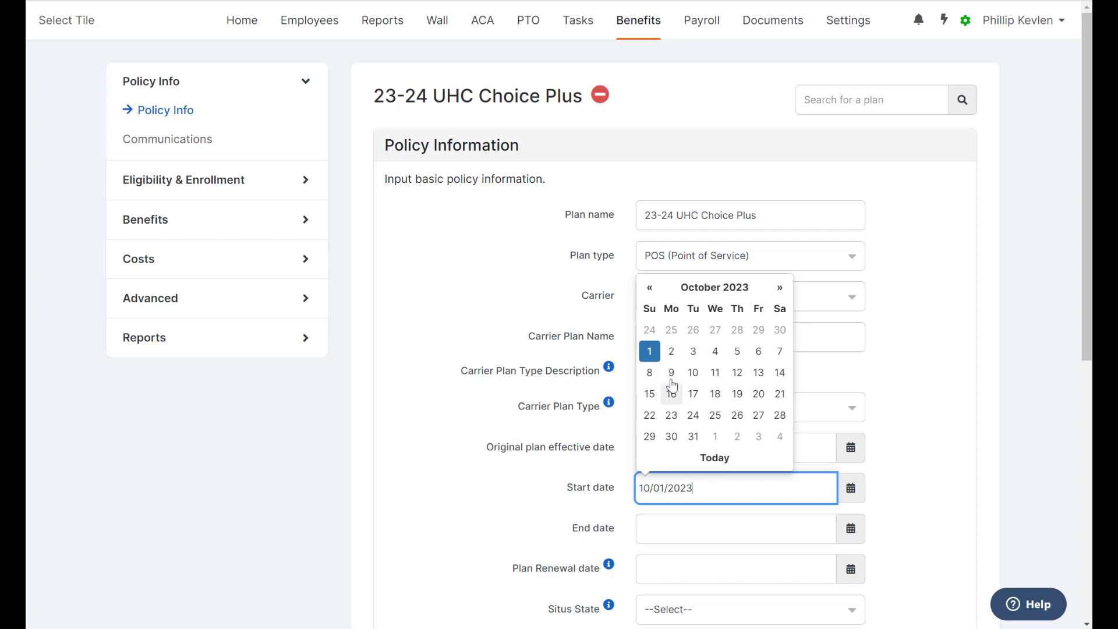
pyautogui.click(650, 352)
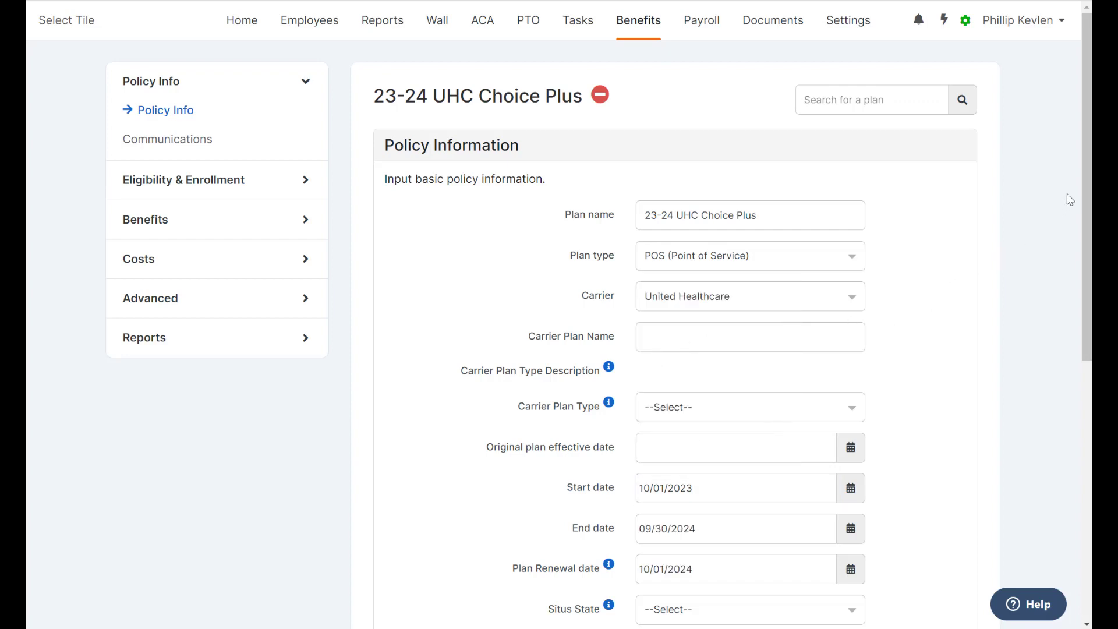
pyautogui.moveTo(1086, 185); pyautogui.dragTo(1087, 343)
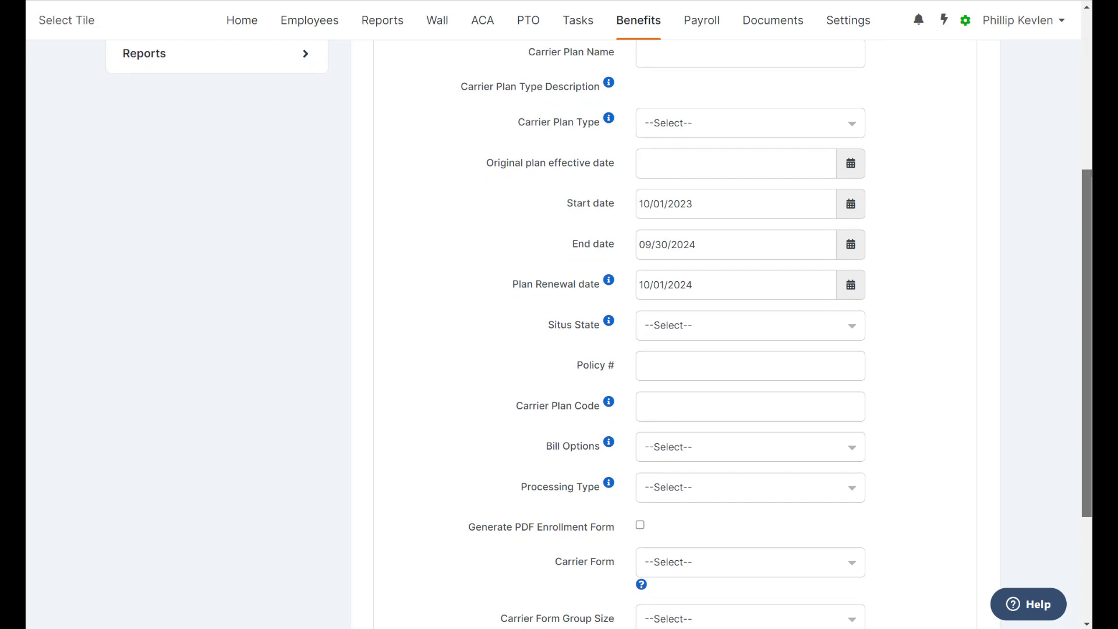
pyautogui.moveTo(1087, 343); pyautogui.dragTo(1087, 415)
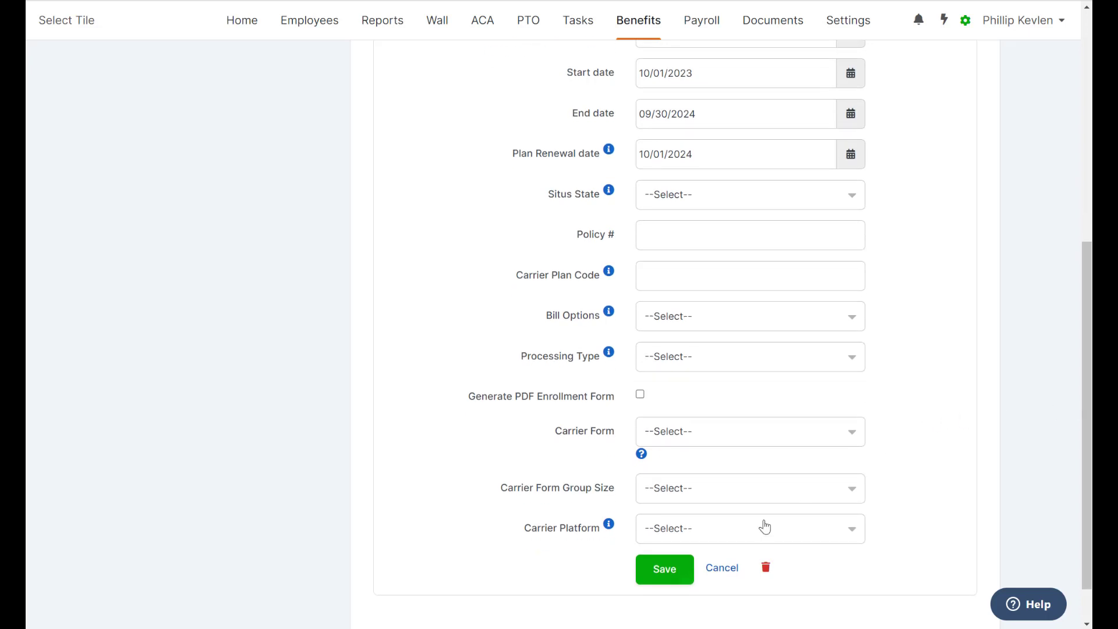
pyautogui.click(656, 584)
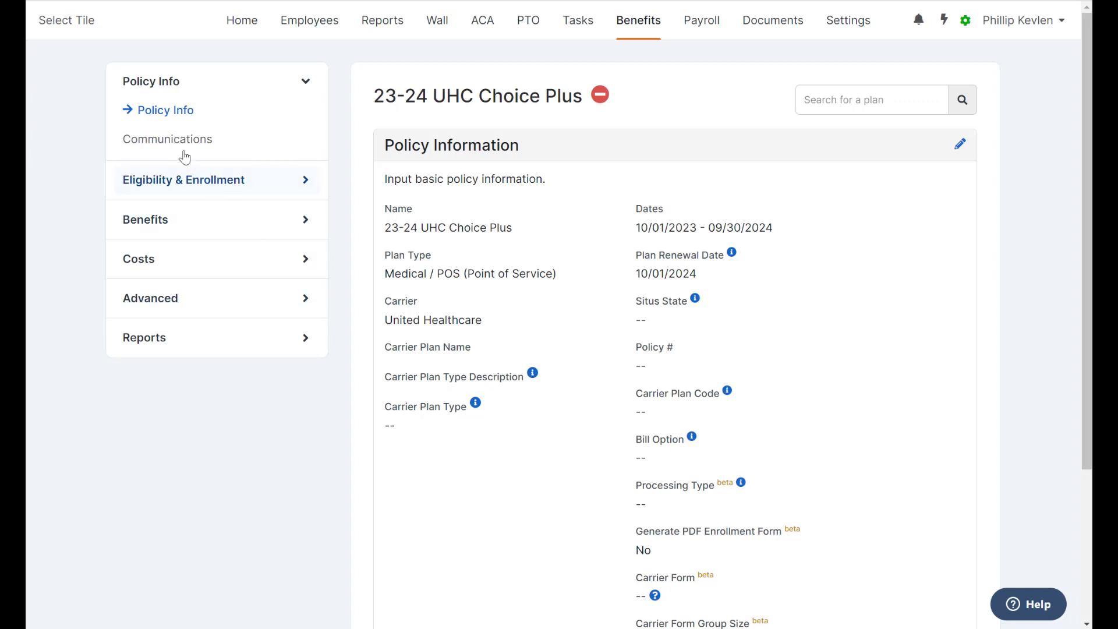
# View the plan's employee communications page
pyautogui.click(175, 137)
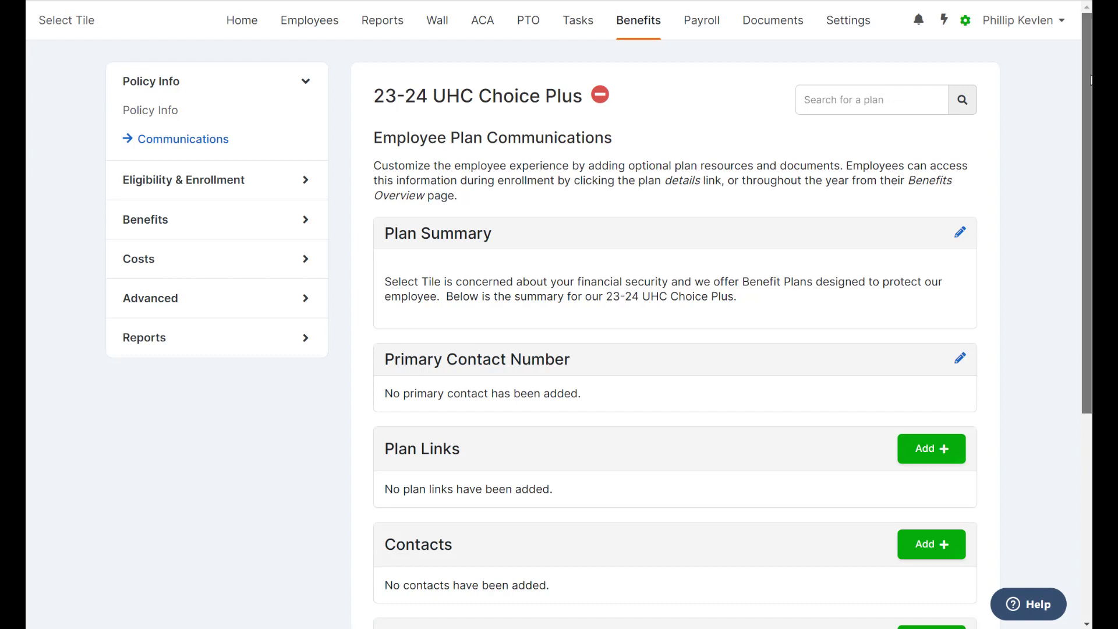
pyautogui.moveTo(1087, 80)
pyautogui.mouseDown()
pyautogui.moveTo(1088, 261)
pyautogui.moveTo(1086, 68)
pyautogui.mouseUp()
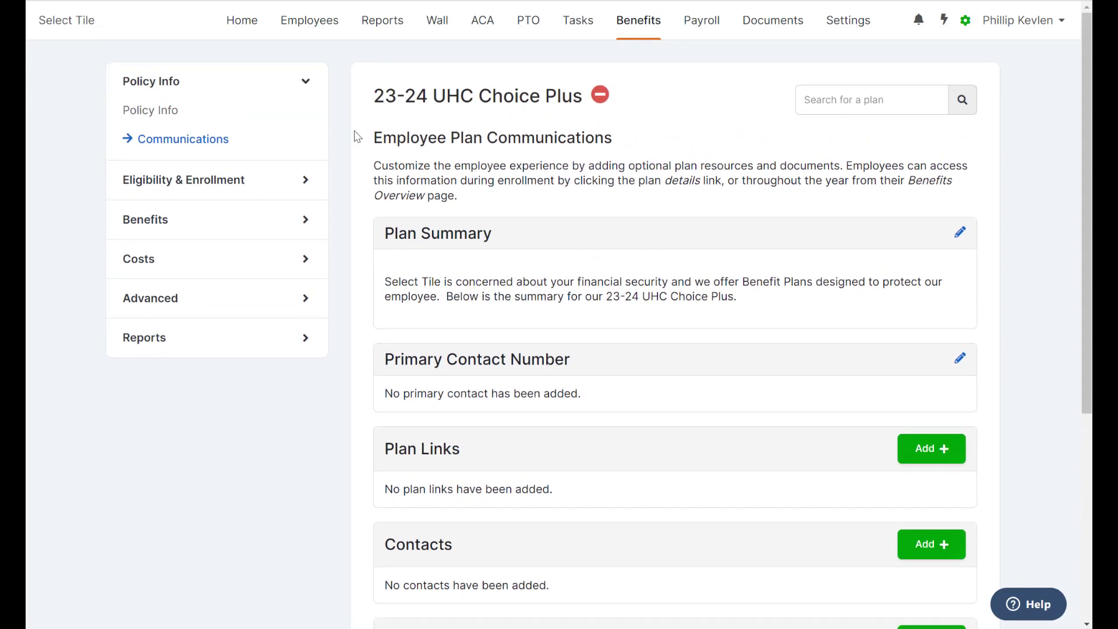
# Open the plan's eligibility rules and set Eligibility to Everyone
pyautogui.click(302, 184)
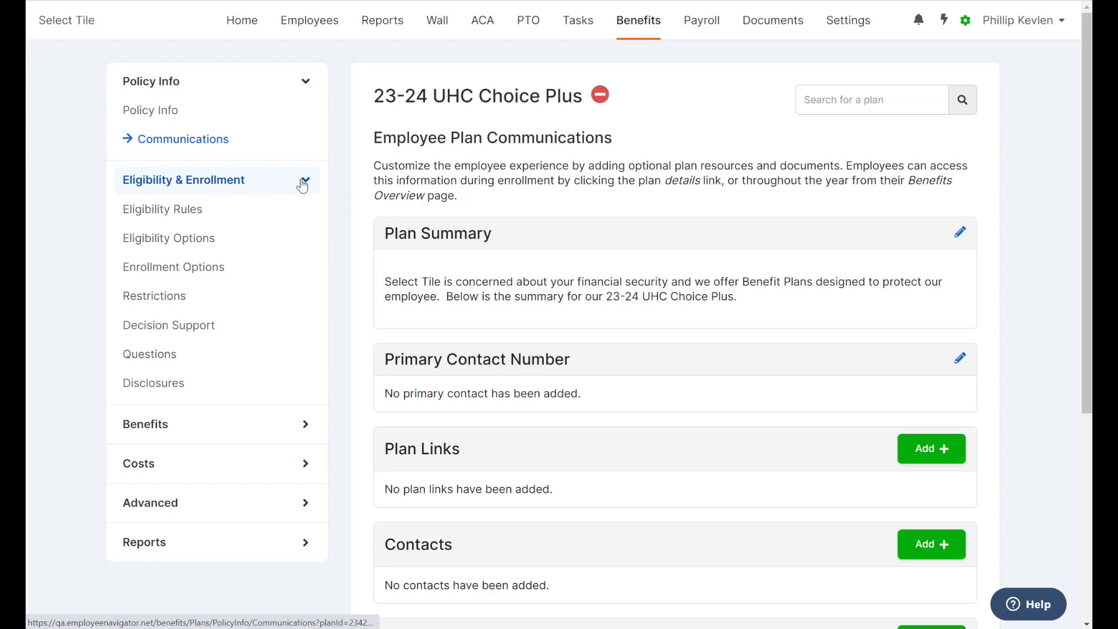
pyautogui.click(204, 213)
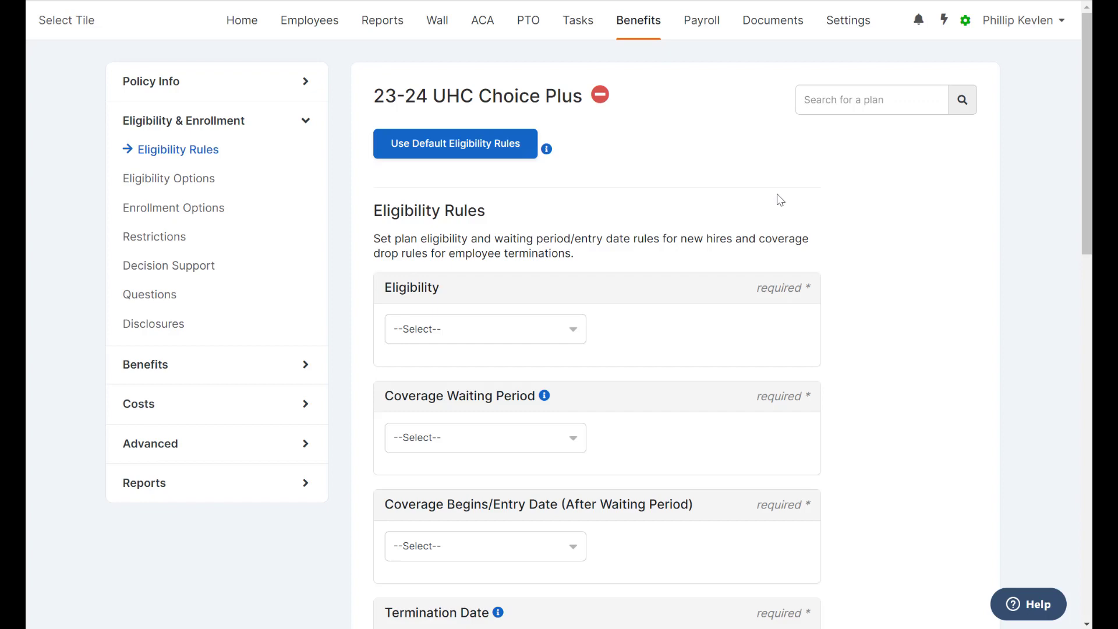
pyautogui.click(558, 336)
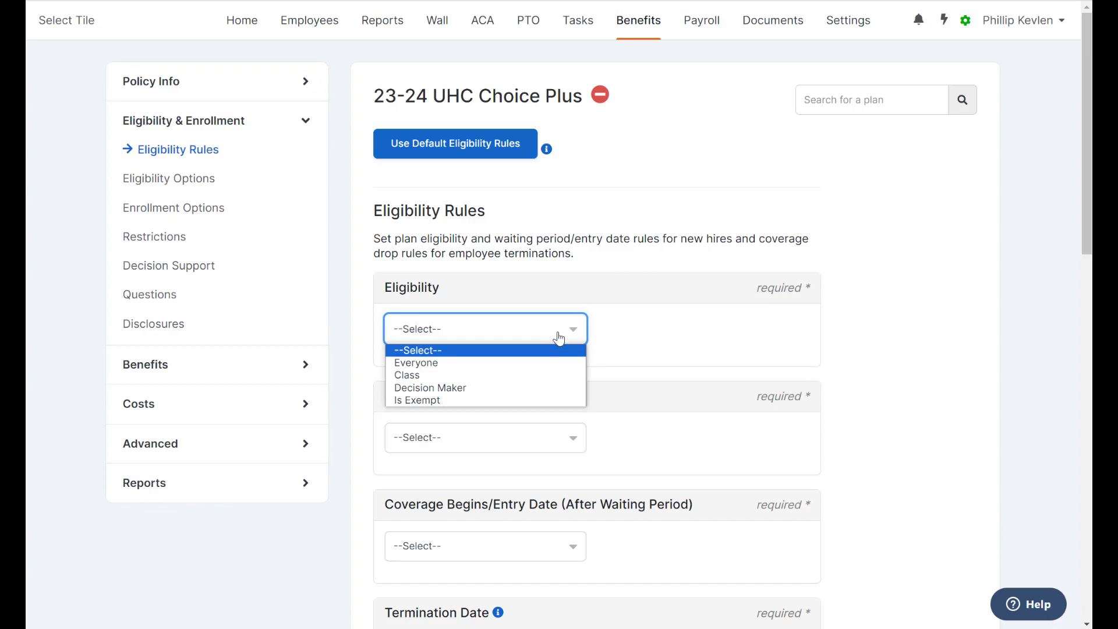
pyautogui.click(562, 363)
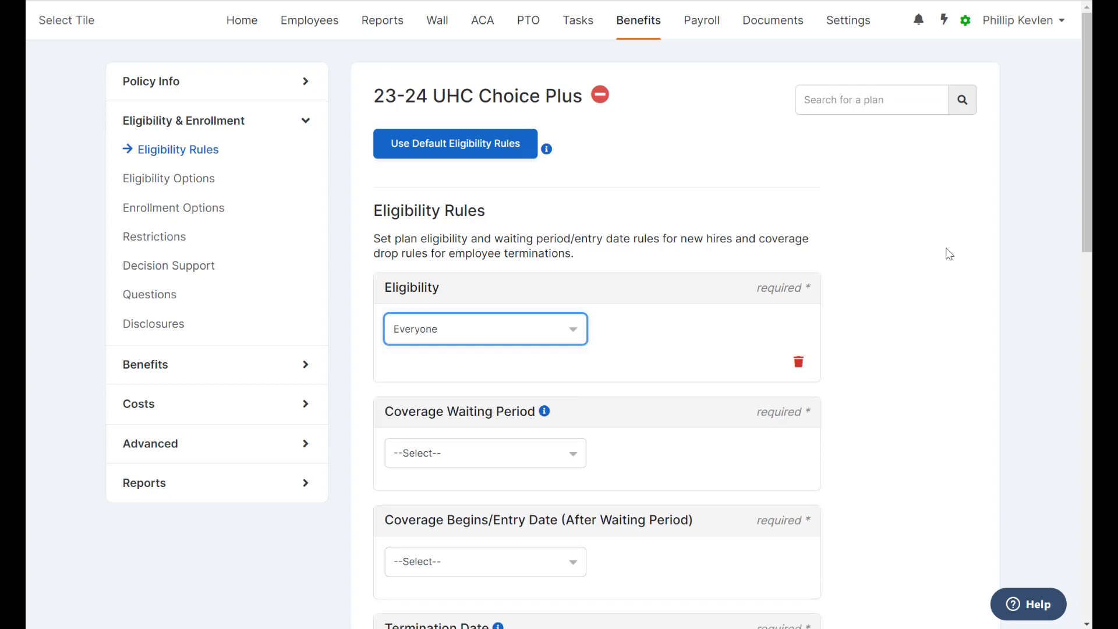
# Define the coverage waiting period by Class, with 0 days for Full-Time employees
pyautogui.moveTo(1085, 176); pyautogui.dragTo(1088, 312)
pyautogui.click(579, 121)
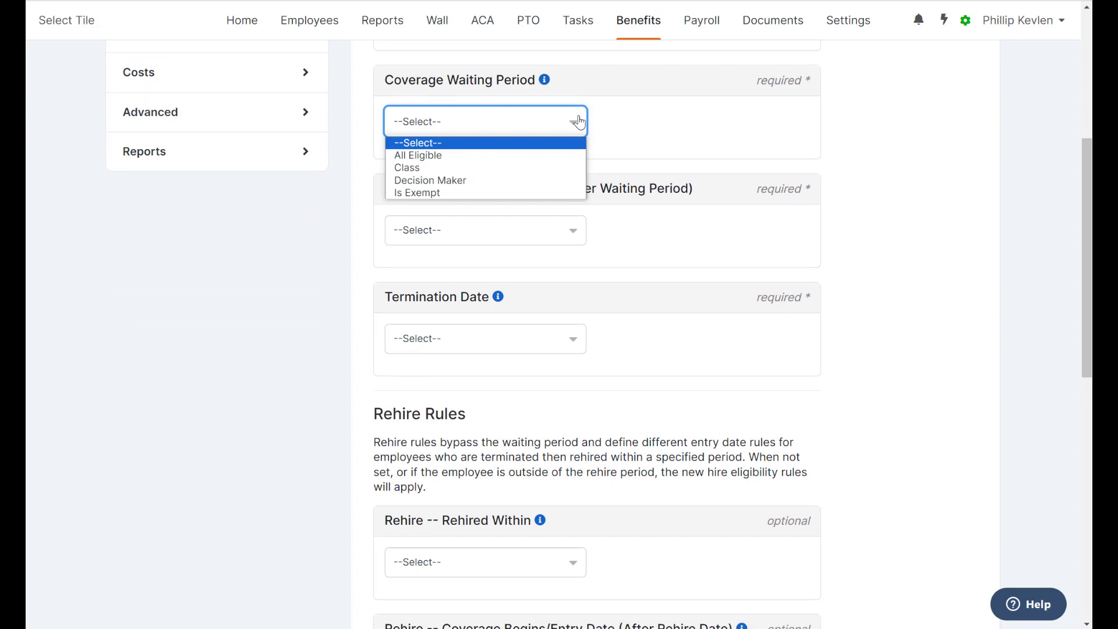
pyautogui.click(579, 168)
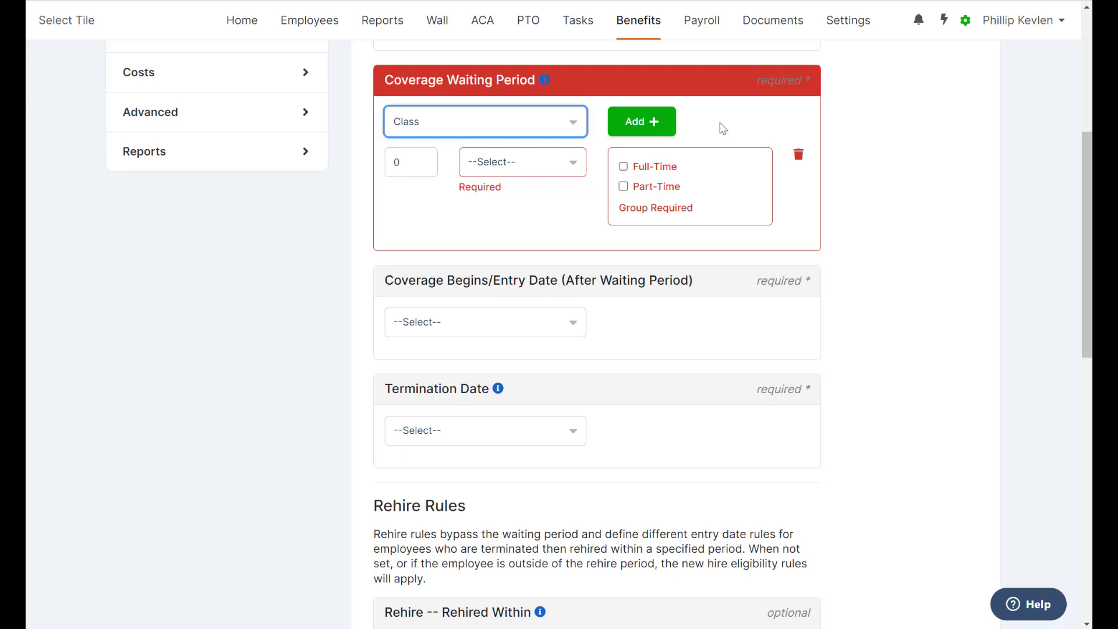
pyautogui.click(577, 120)
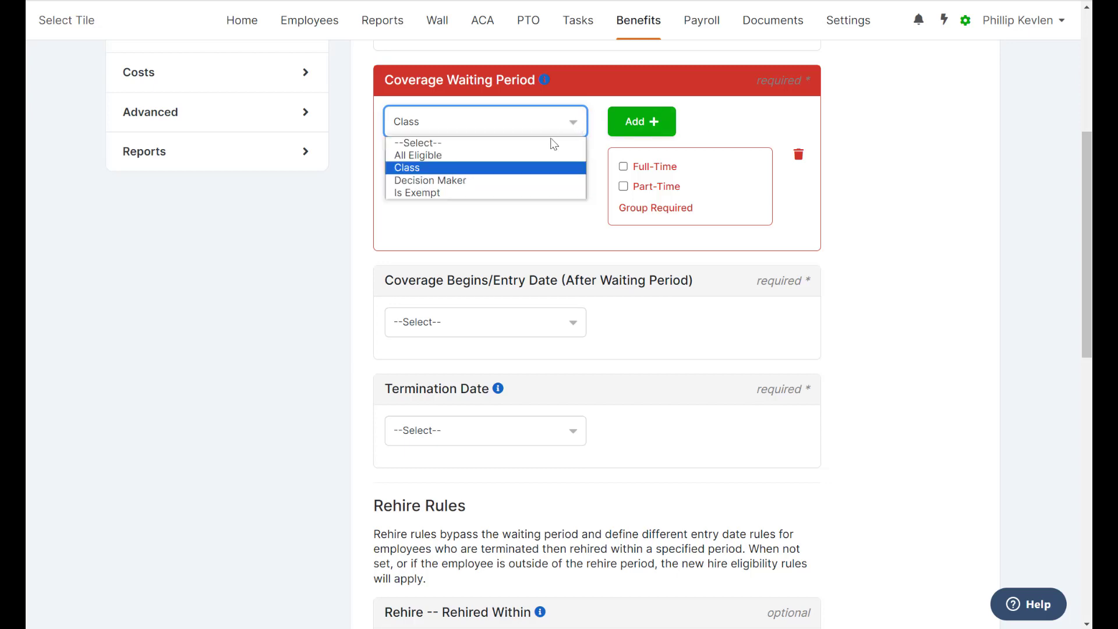
pyautogui.click(629, 167)
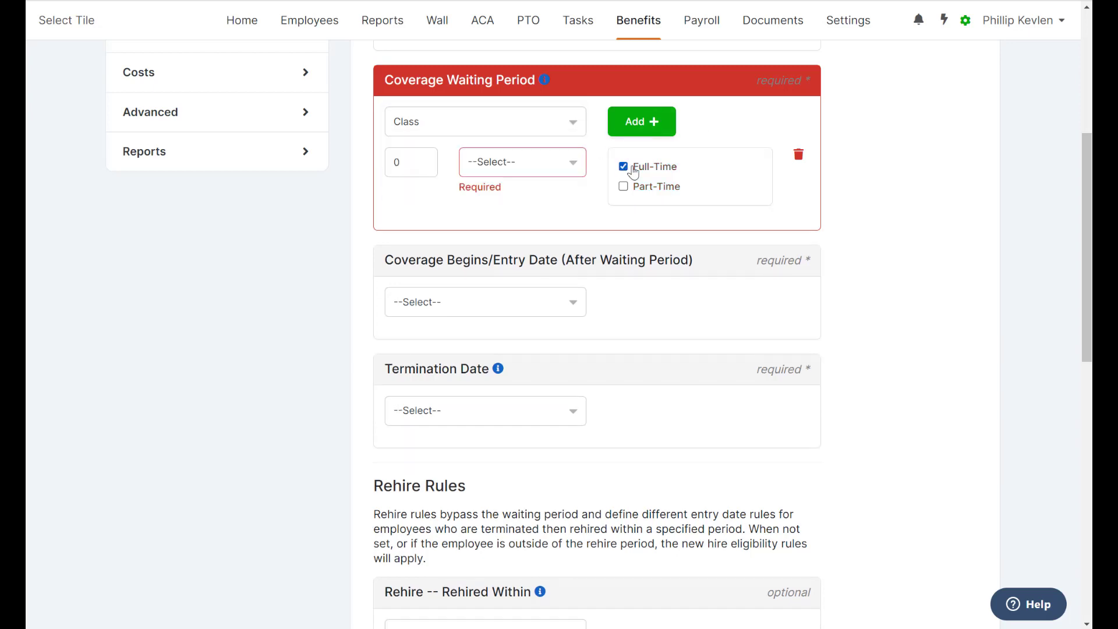
pyautogui.click(567, 166)
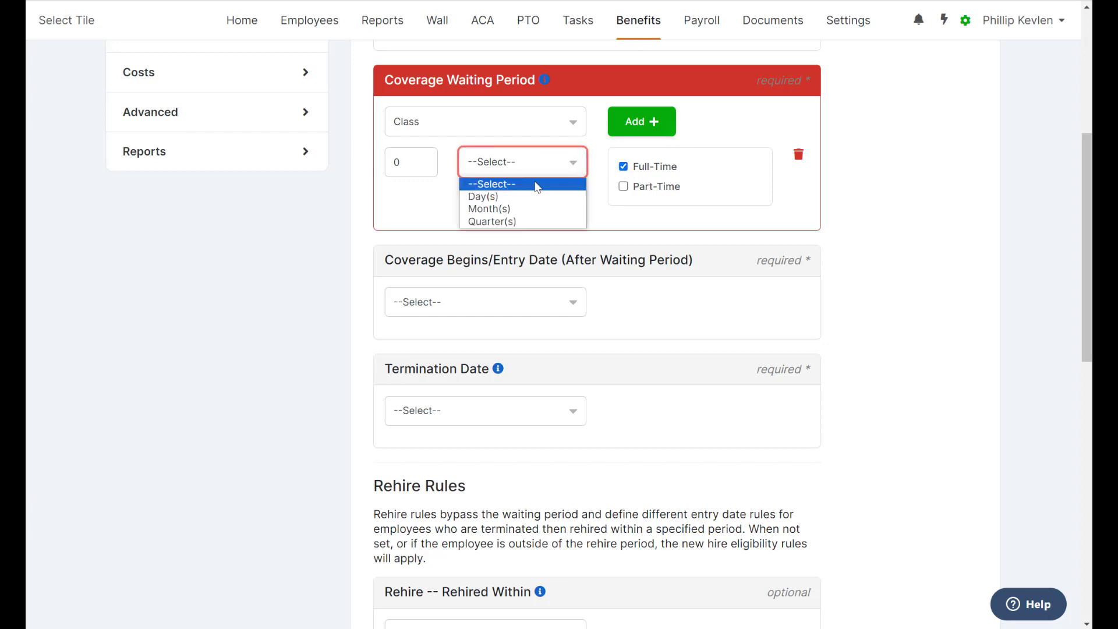
pyautogui.click(507, 197)
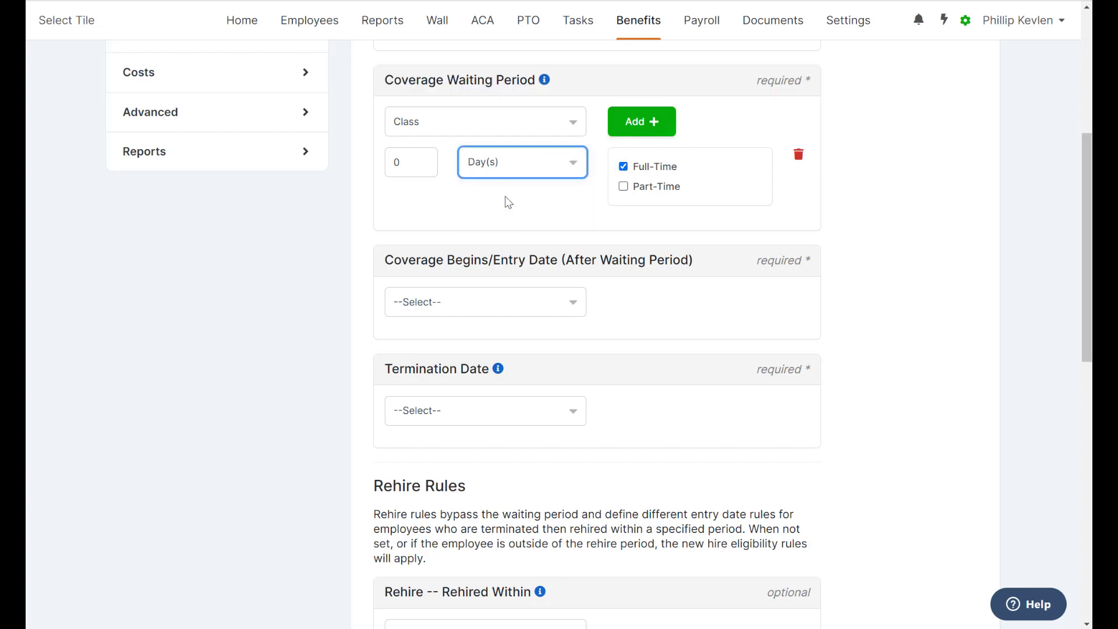
# Add a second coverage waiting period rule of 30 days for Part-Time employees
pyautogui.click(621, 129)
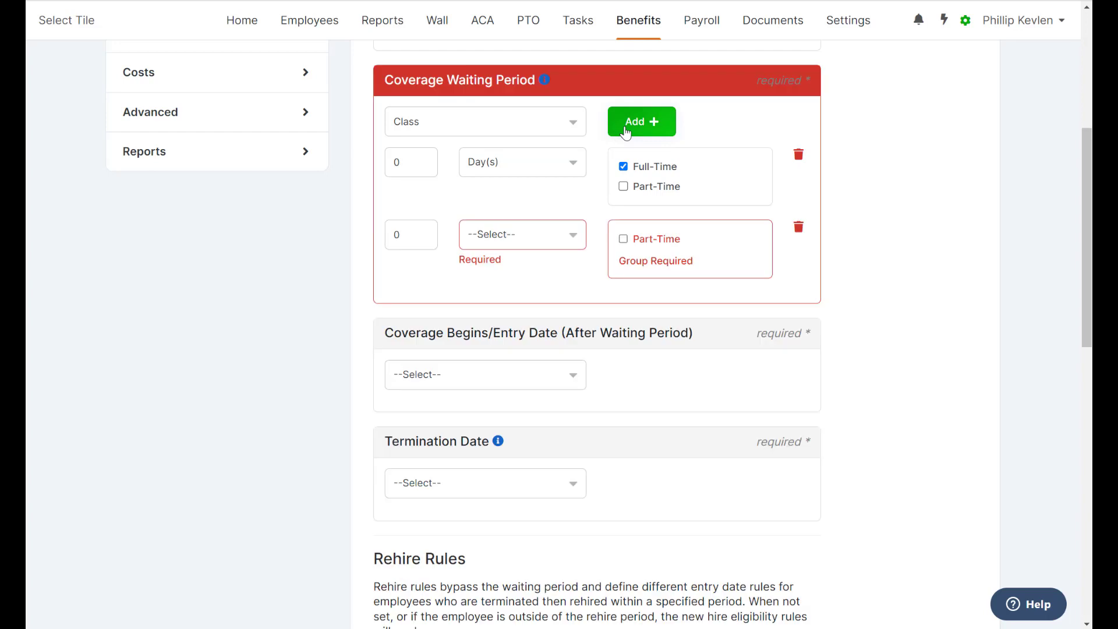
pyautogui.click(622, 239)
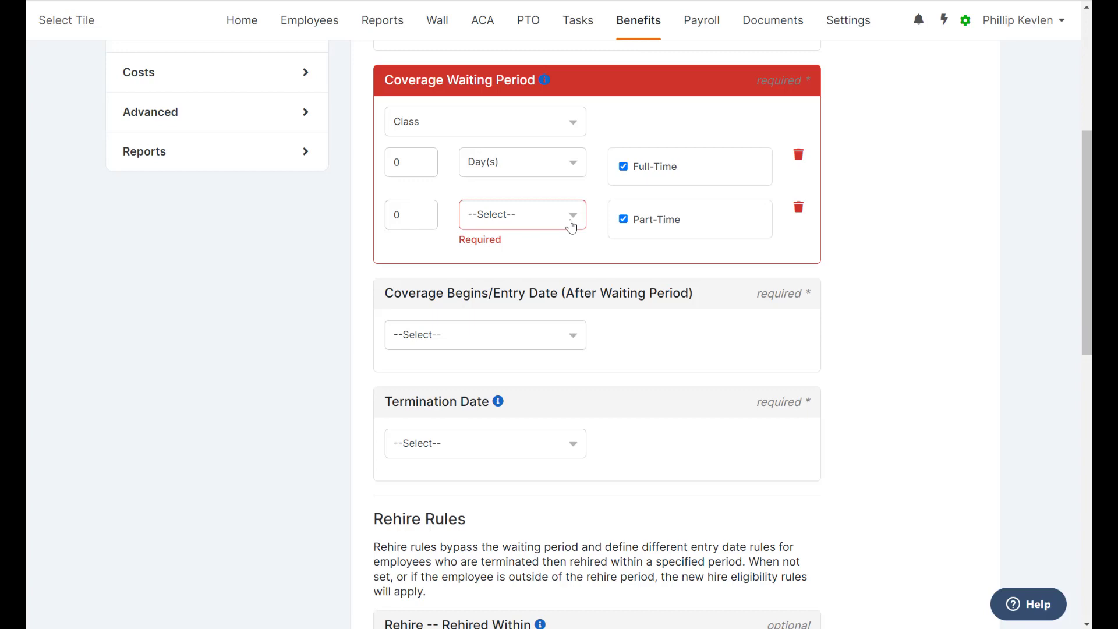
pyautogui.click(417, 215)
pyautogui.press('BackSpace')
pyautogui.write('30')
pyautogui.click(523, 221)
pyautogui.click(516, 249)
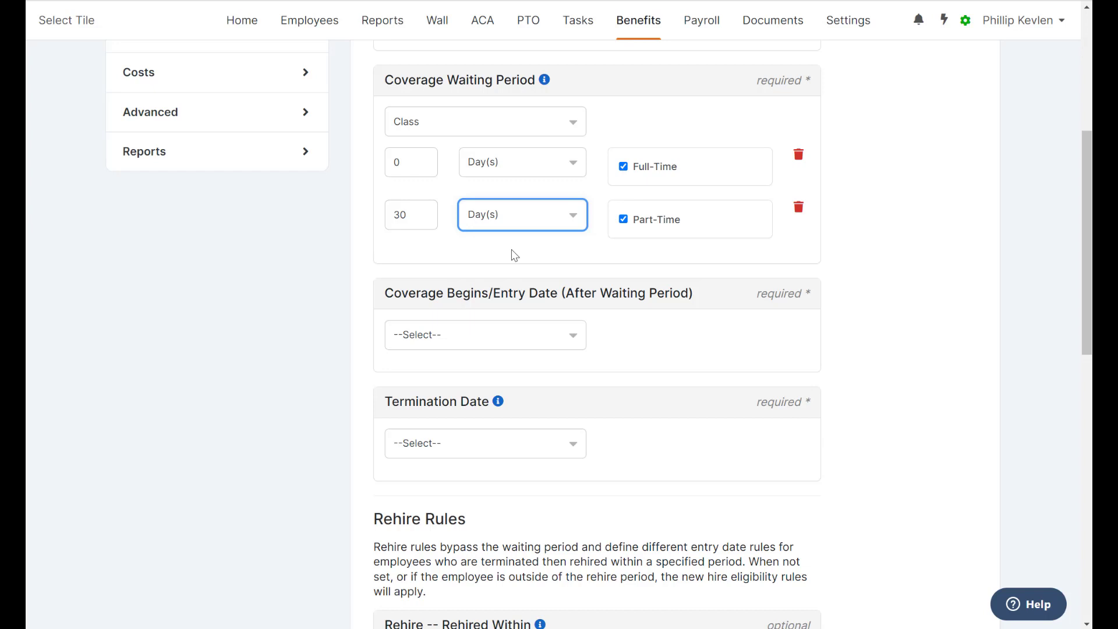
# Set the Coverage Begins/Entry Date rule for All Eligible to 1st of the month after
pyautogui.click(539, 341)
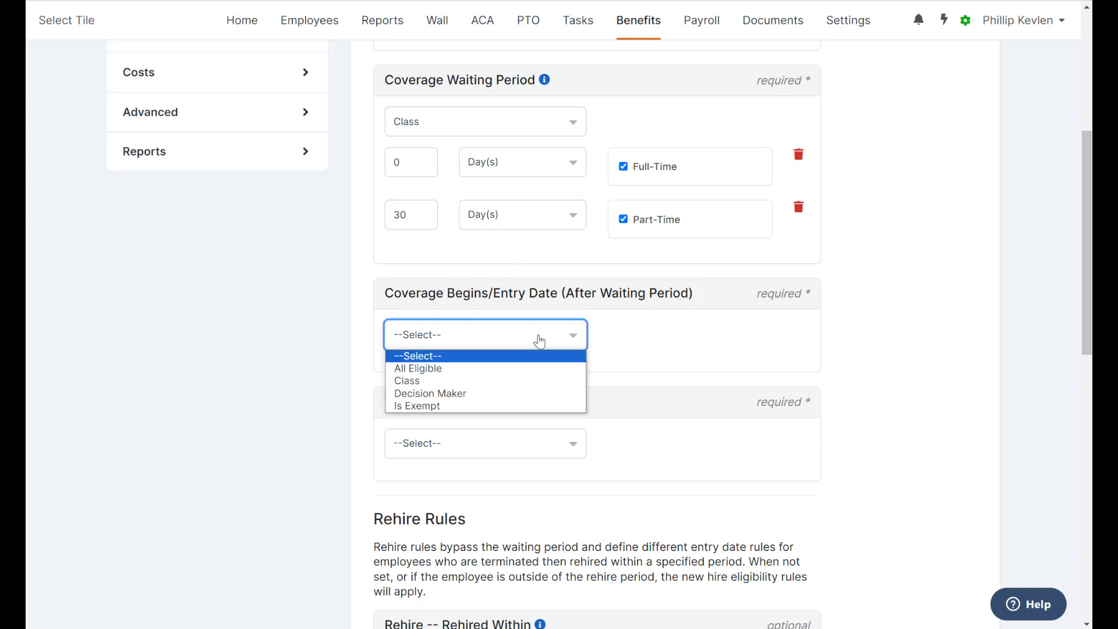
pyautogui.click(537, 368)
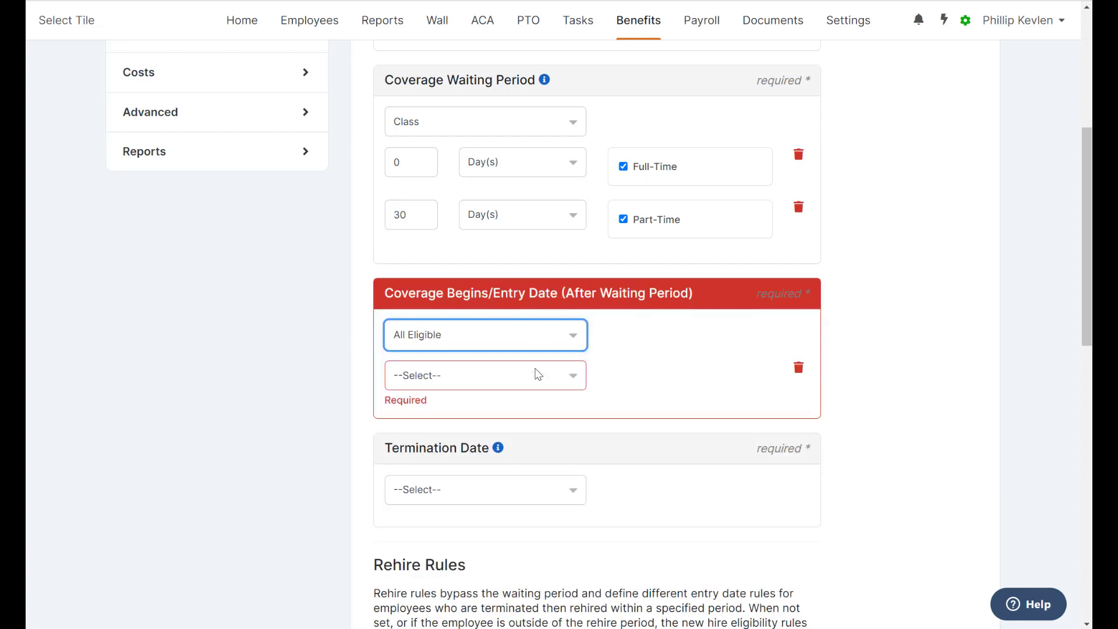
pyautogui.click(537, 375)
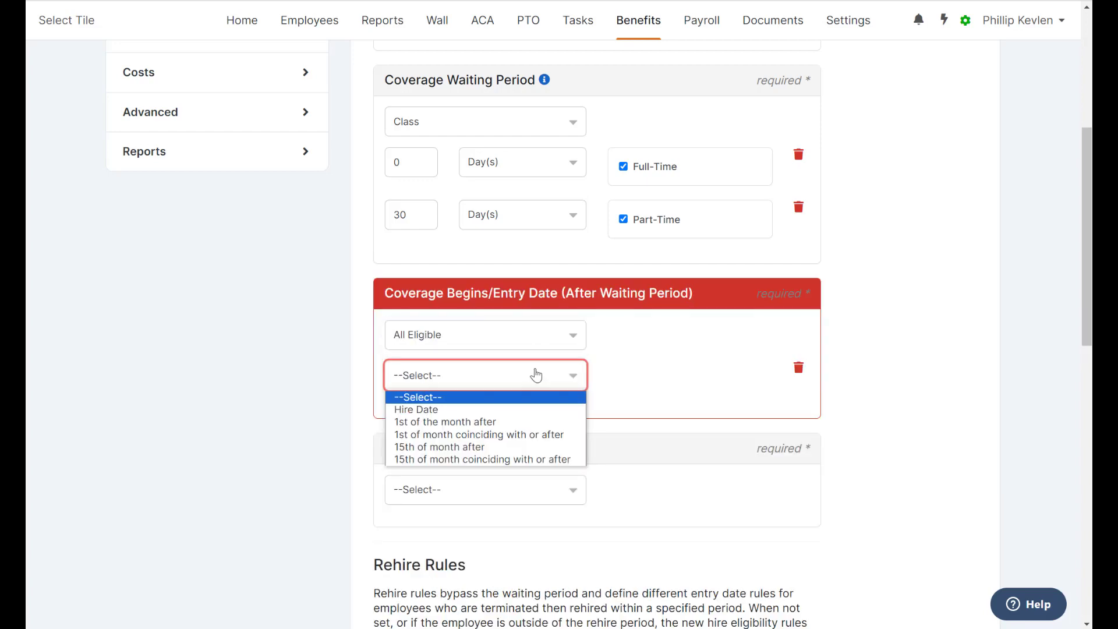
pyautogui.click(534, 423)
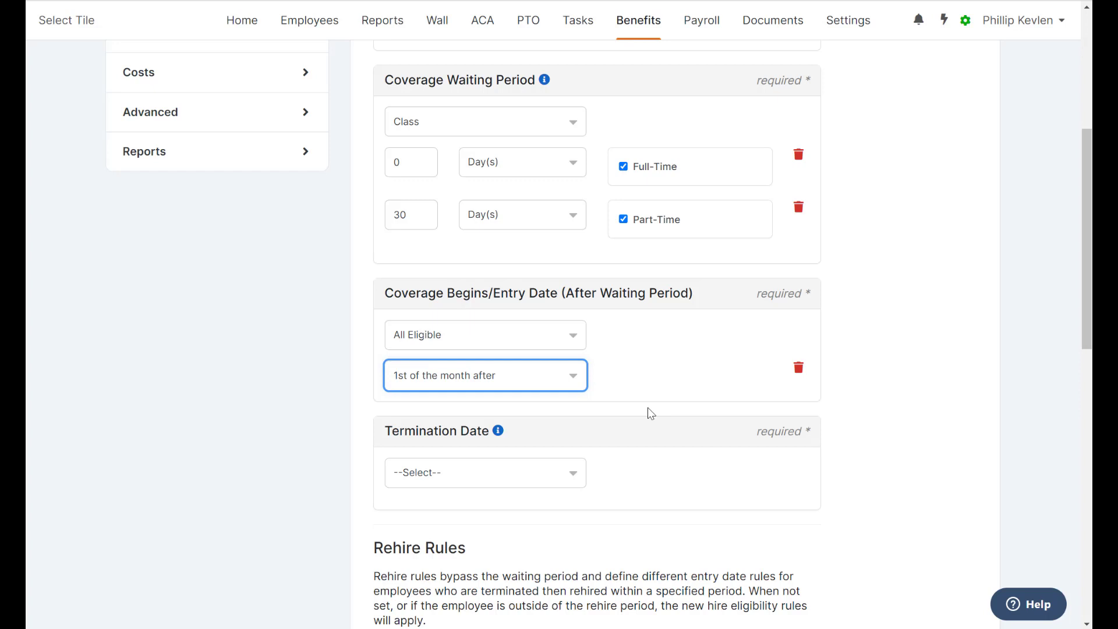
# Set the Termination Date for Everyone to End of Month of Termination and save the eligibility rules
pyautogui.click(572, 474)
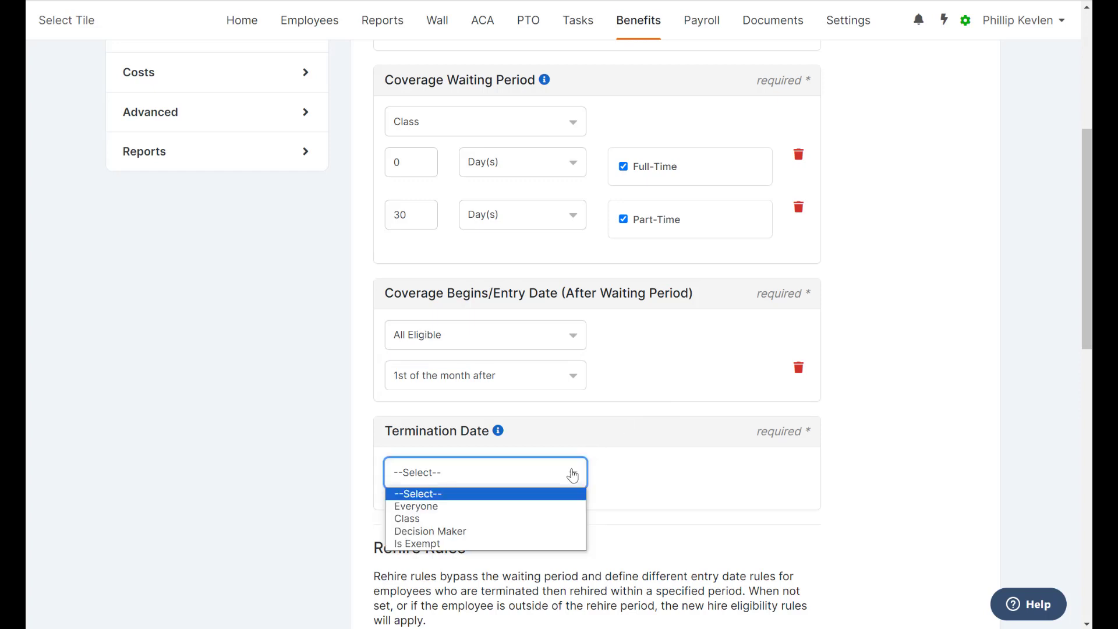
pyautogui.click(526, 507)
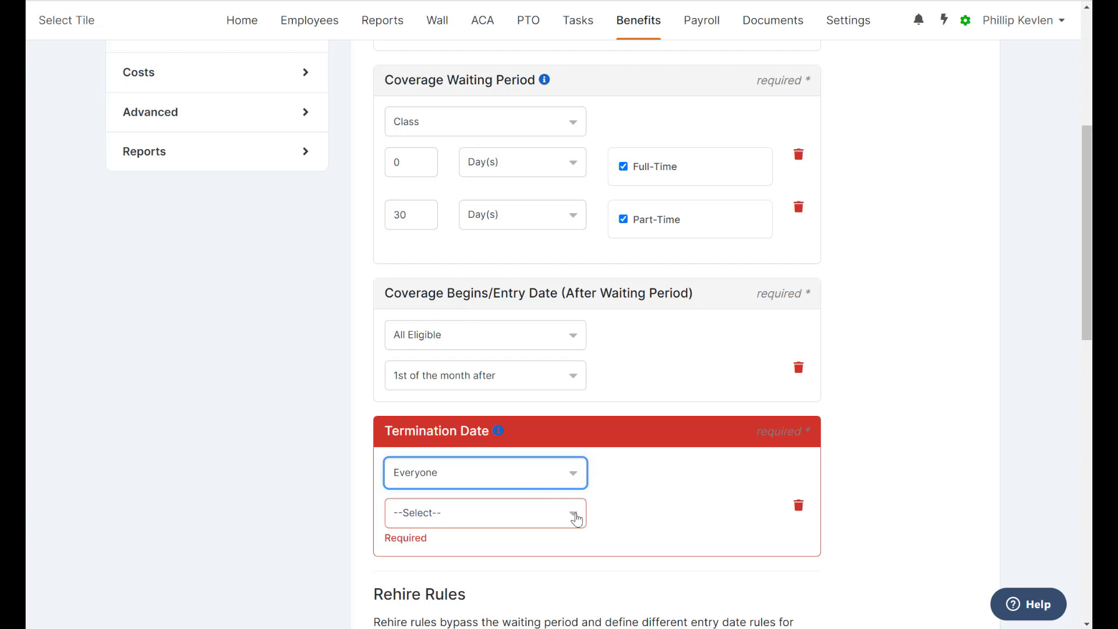
pyautogui.click(576, 517)
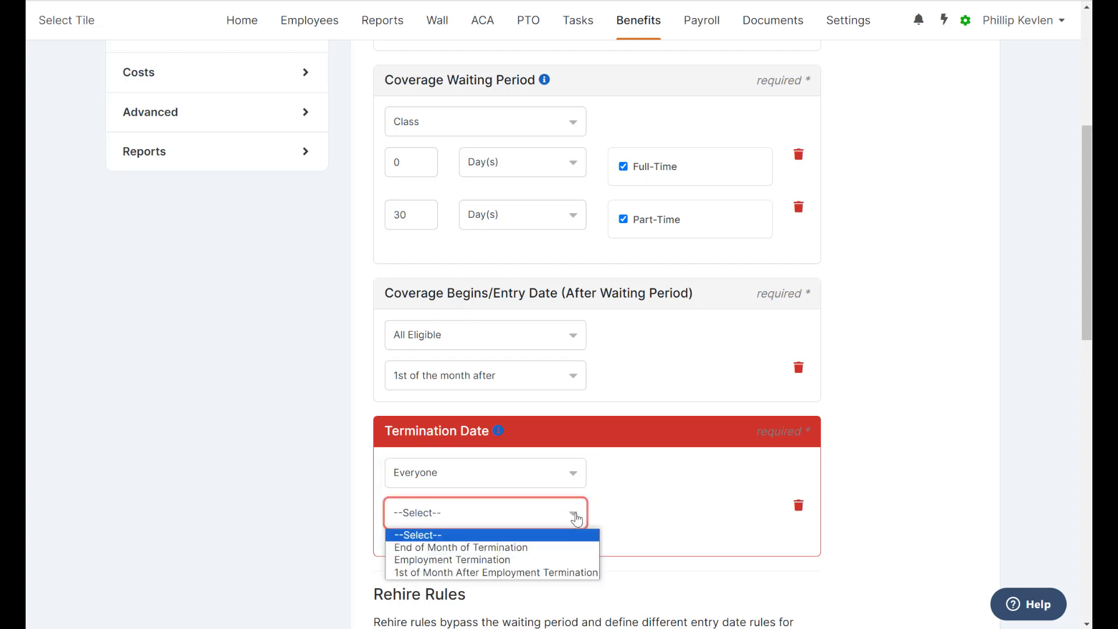
pyautogui.click(557, 547)
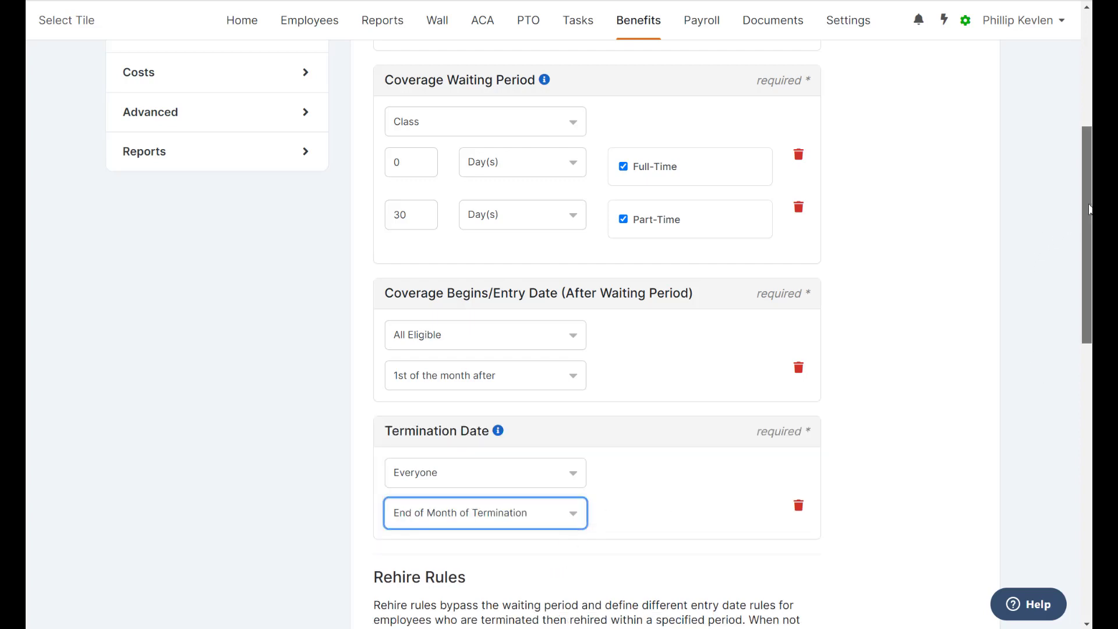
pyautogui.moveTo(1080, 215); pyautogui.dragTo(1089, 389)
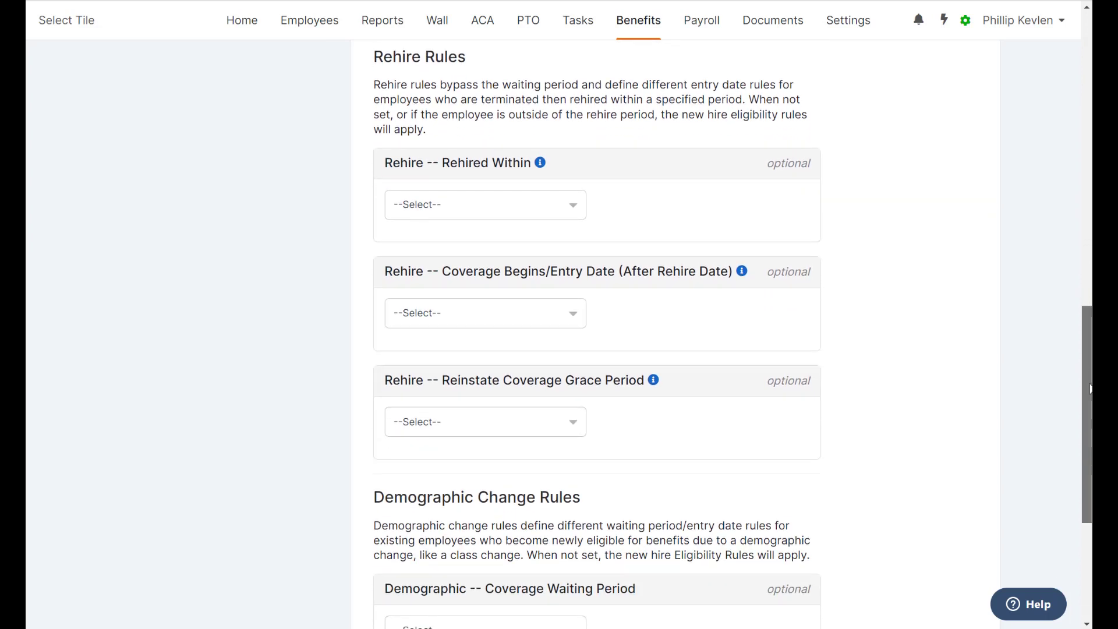
pyautogui.moveTo(1090, 391); pyautogui.dragTo(1082, 491)
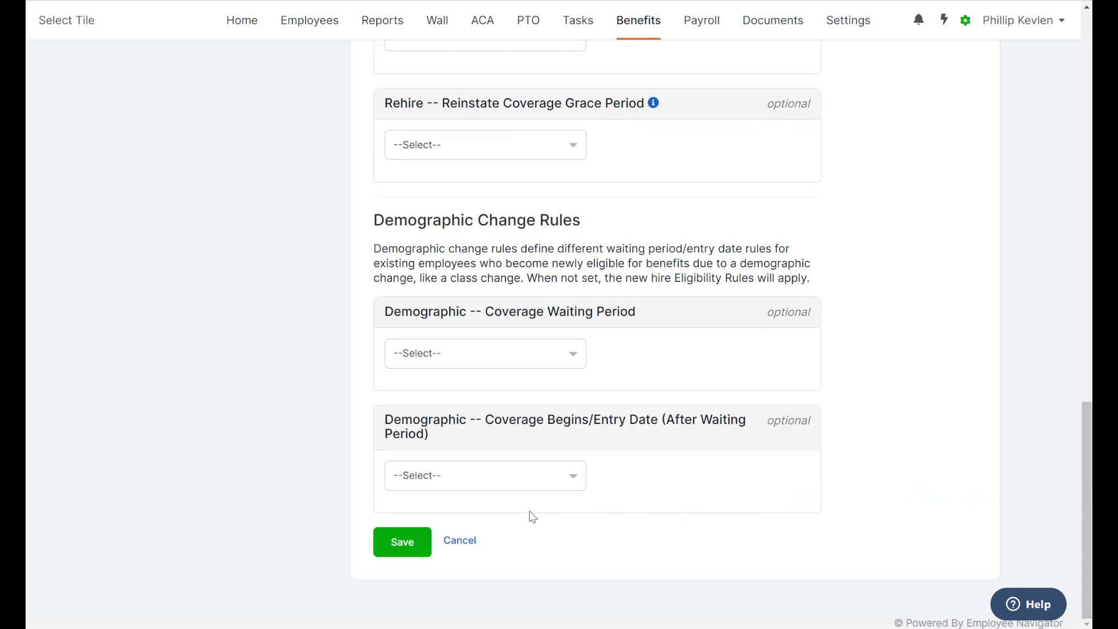
pyautogui.click(406, 549)
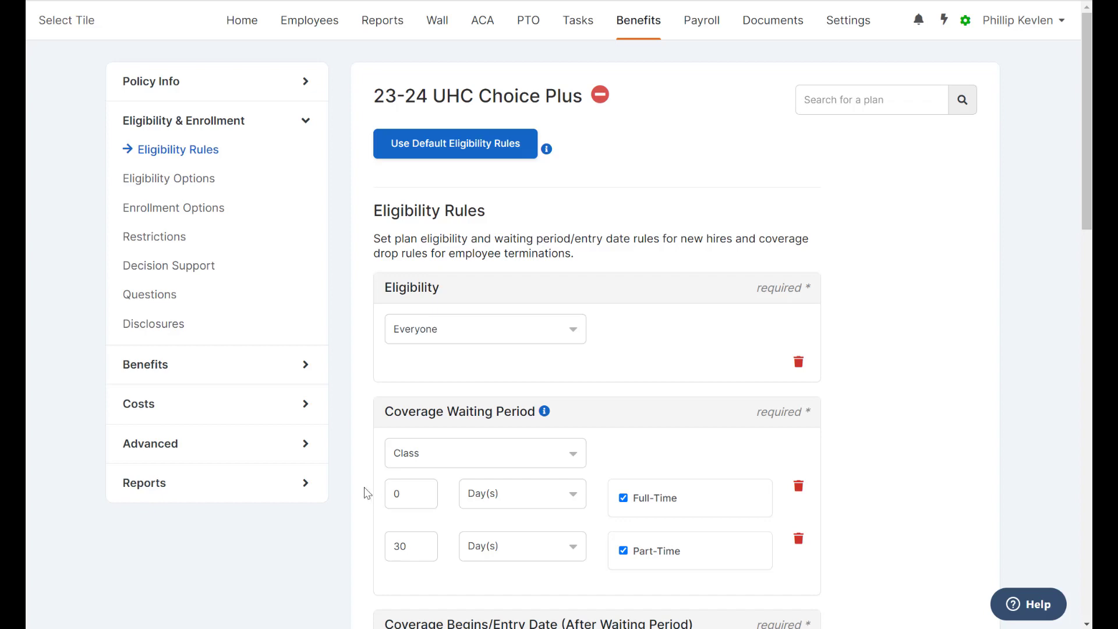
# Review the plan's Completed/Incomplete Checklist for sections that still need setup
pyautogui.click(599, 104)
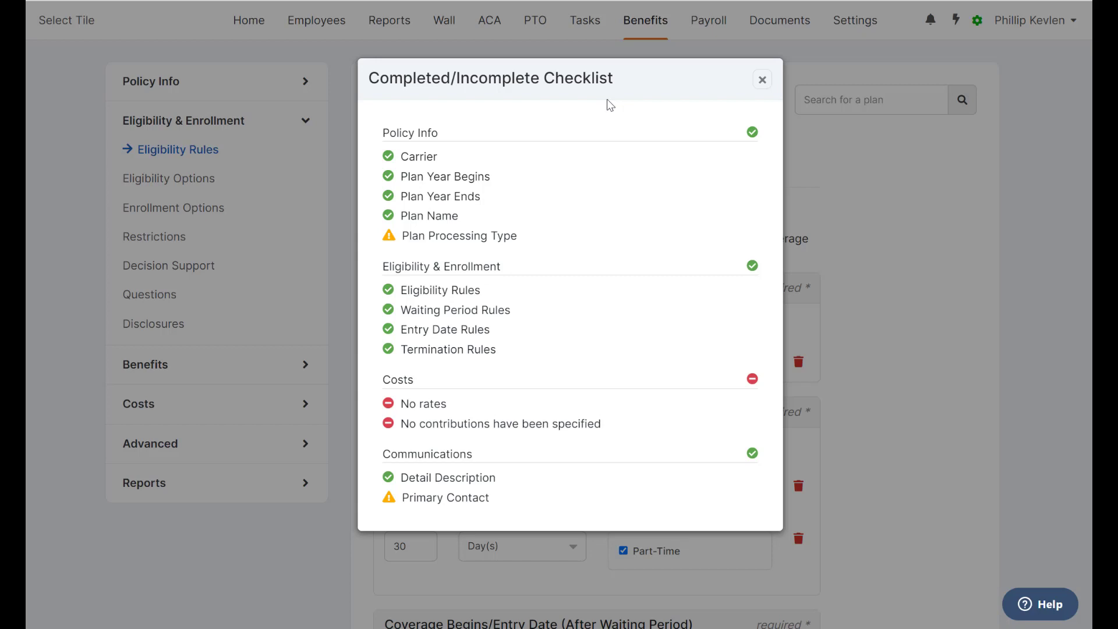
pyautogui.click(763, 81)
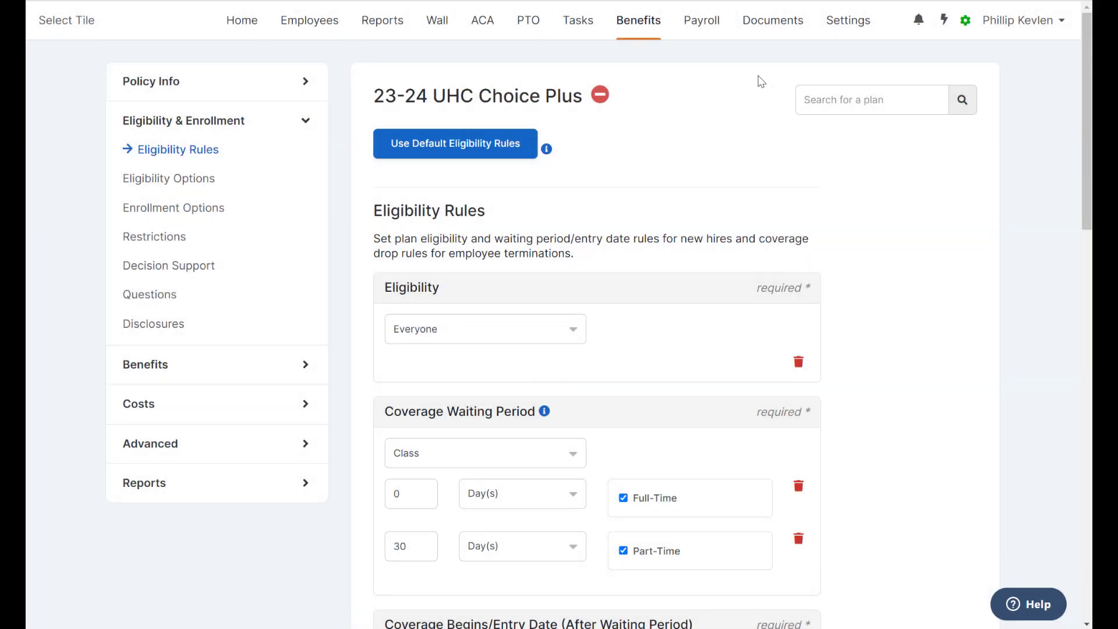
# Set the plan's medical rate structure to ACA in its cost settings and save it
pyautogui.click(309, 406)
pyautogui.scroll(-1, 307, 404)
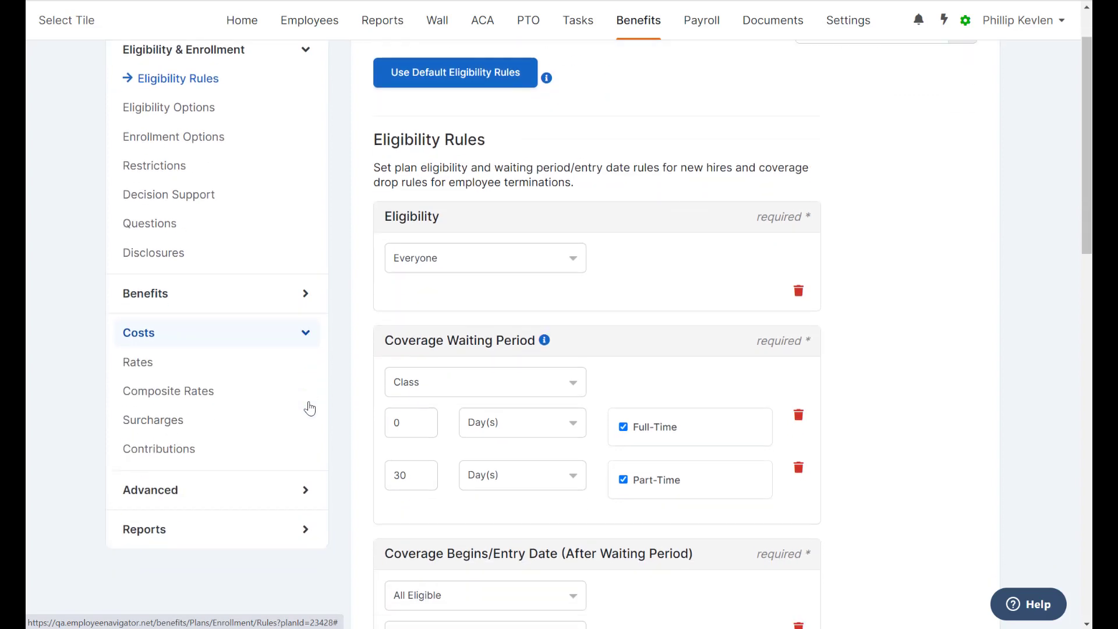
pyautogui.click(180, 366)
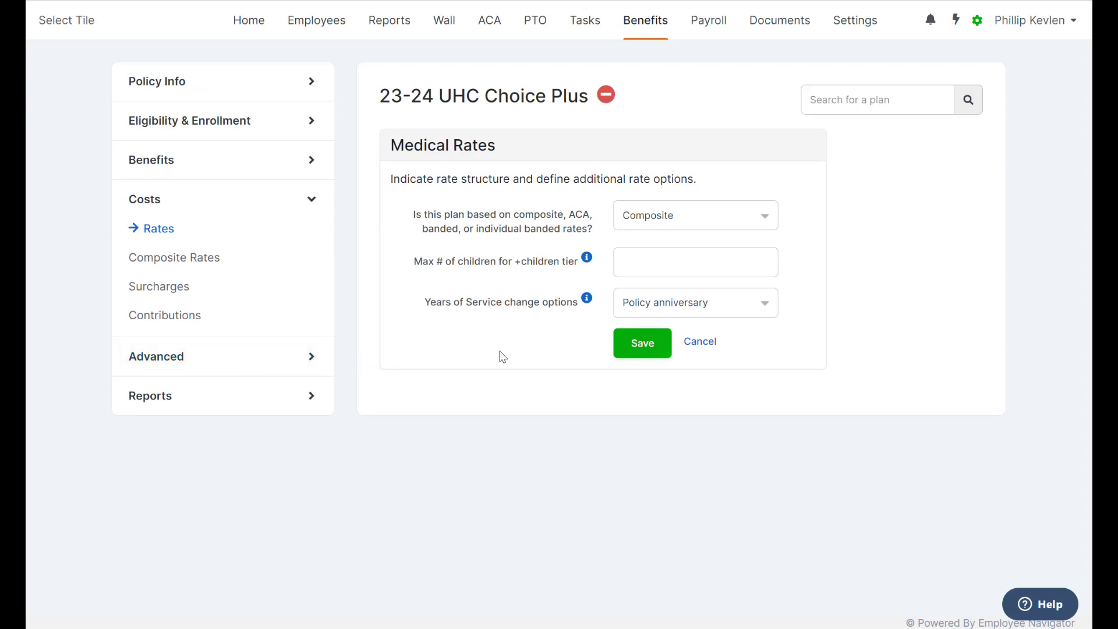
pyautogui.click(765, 220)
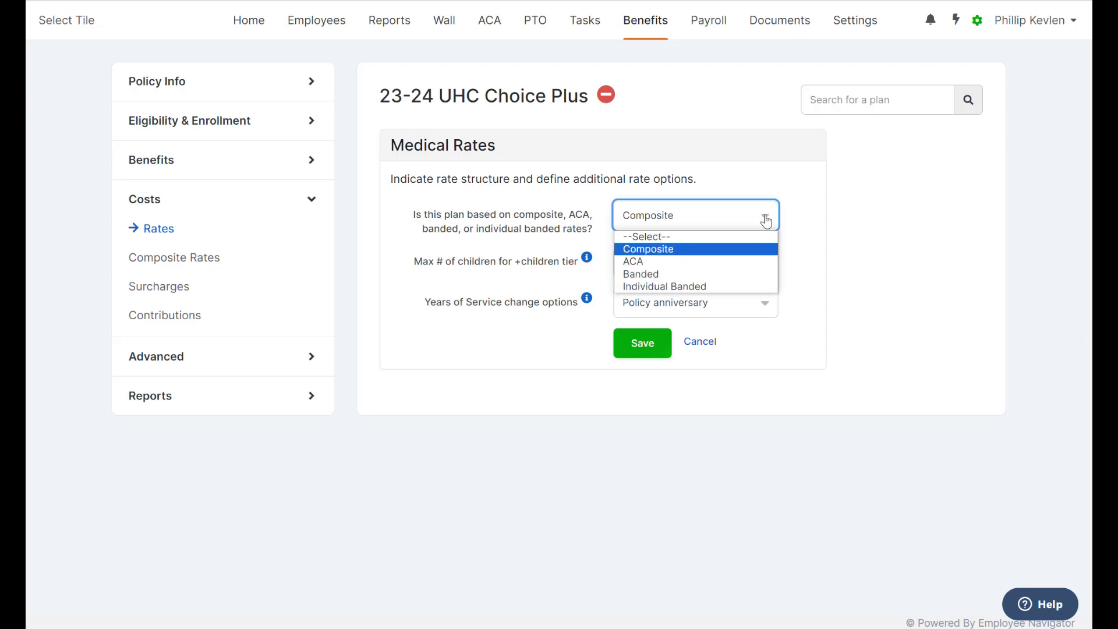
pyautogui.click(745, 262)
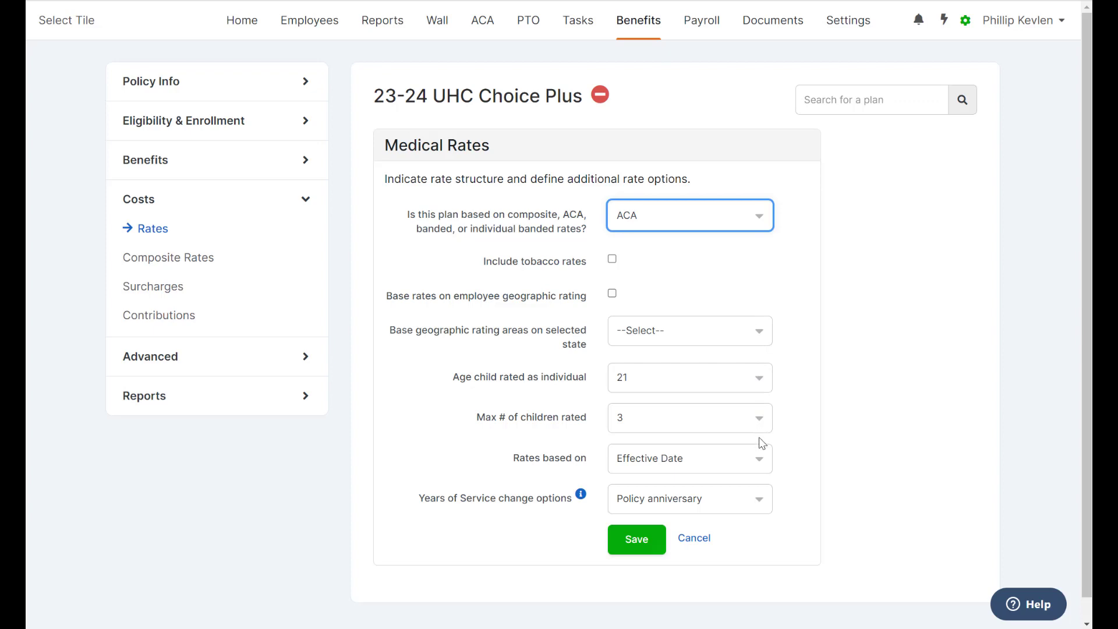
pyautogui.click(642, 539)
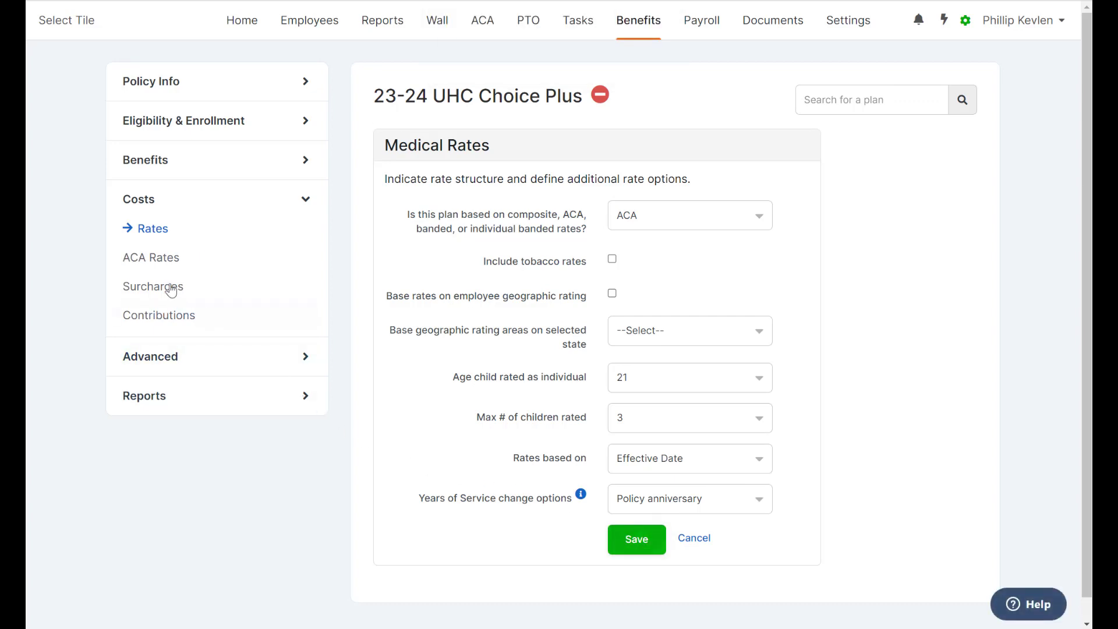
# Create and save the in-state ACA rate table based on Everyone from a 21-year-old rate of 130.92
pyautogui.click(150, 257)
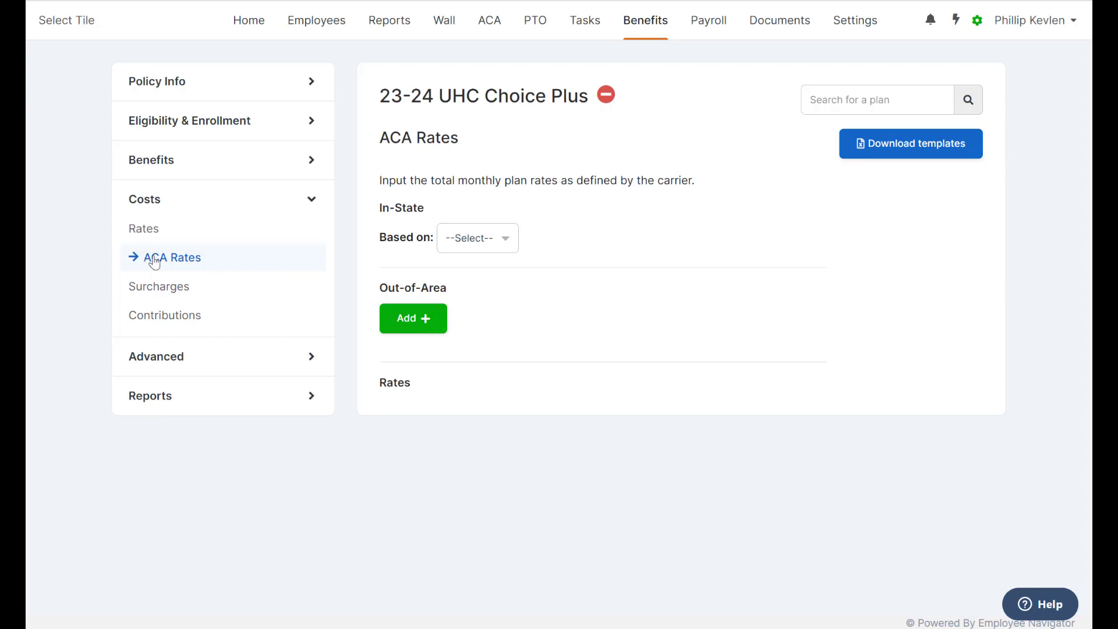
pyautogui.click(504, 238)
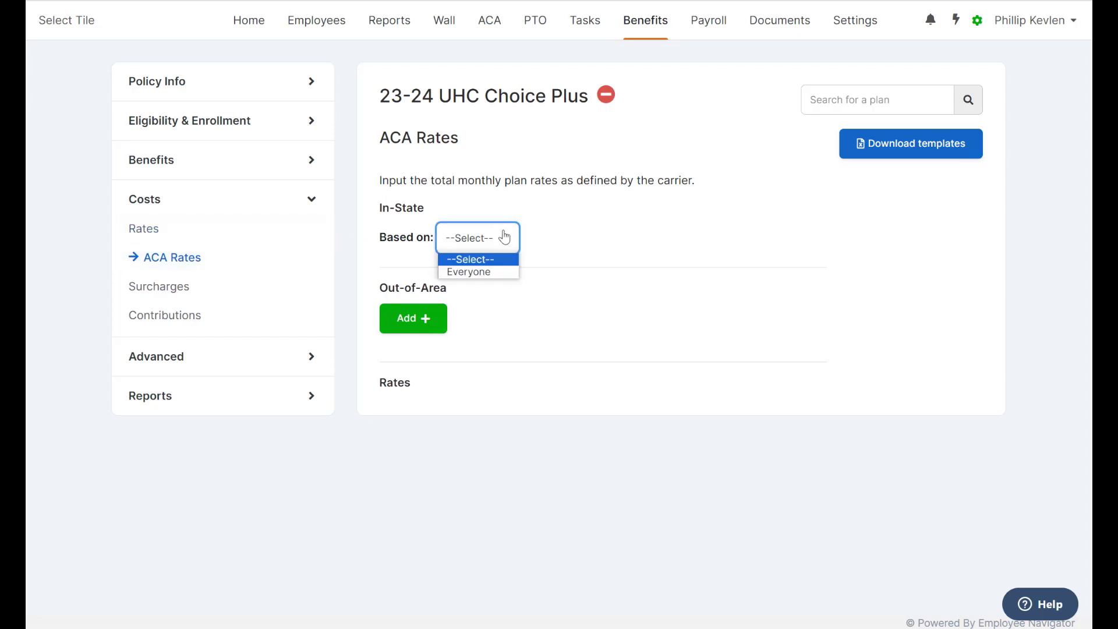
pyautogui.click(504, 272)
pyautogui.click(556, 240)
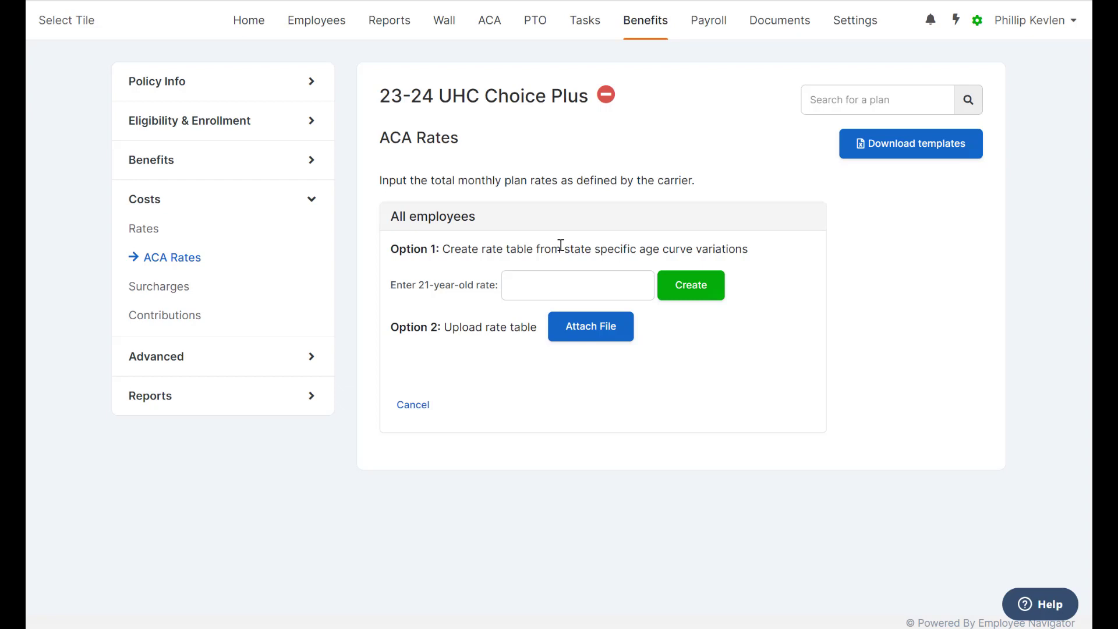
pyautogui.click(573, 285)
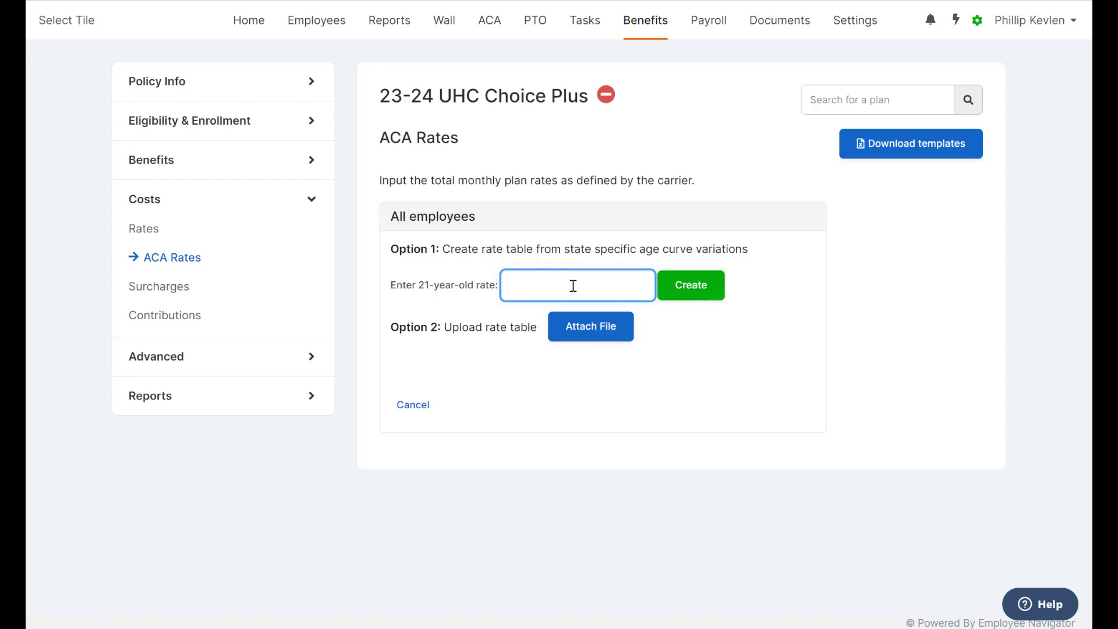
pyautogui.write('130.92')
pyautogui.click(687, 288)
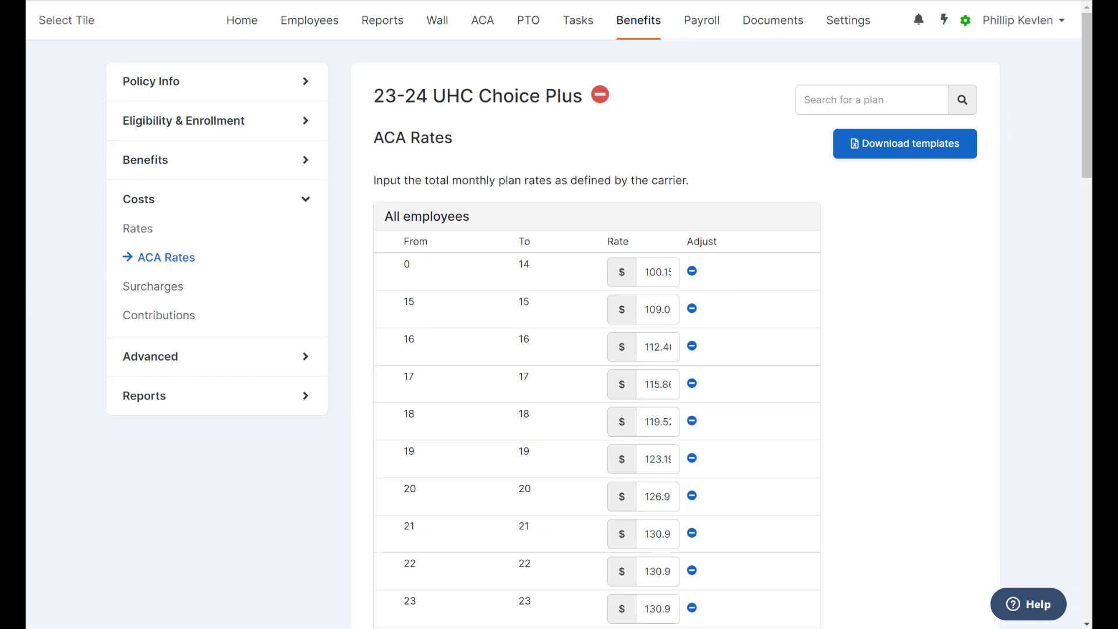
pyautogui.moveTo(1091, 140); pyautogui.dragTo(1075, 574)
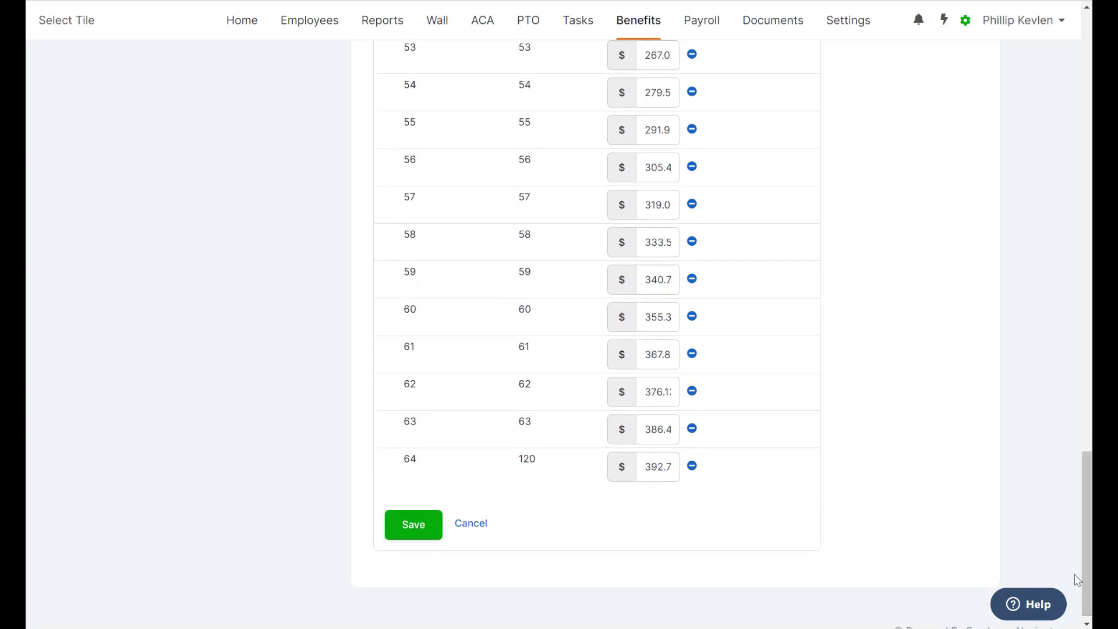
pyautogui.click(408, 527)
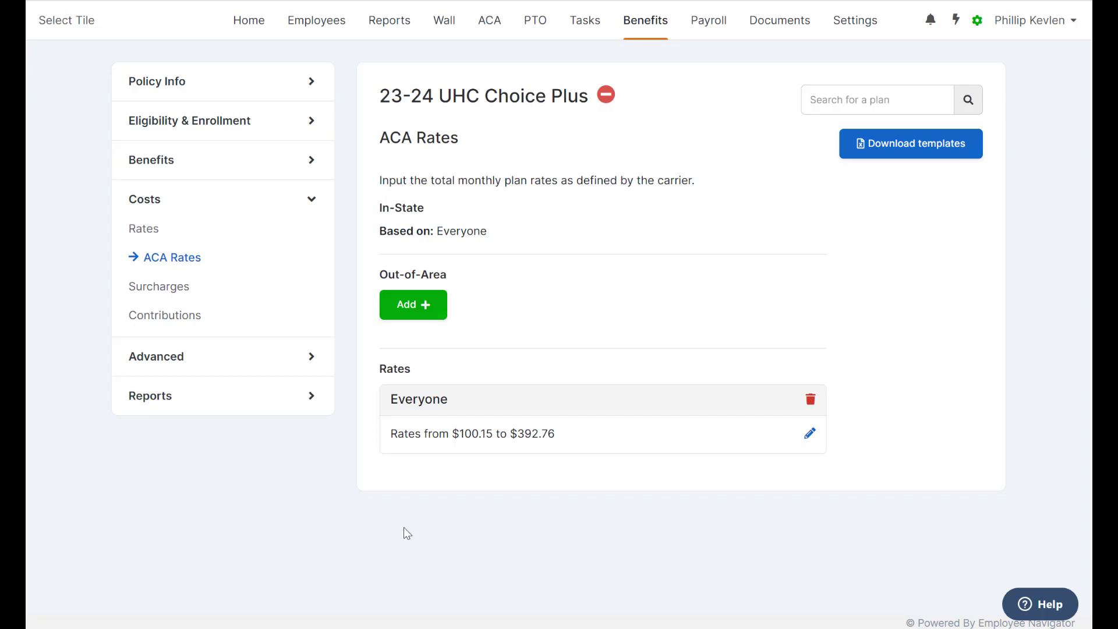
# Add a contributions group based on Everyone, keeping Traditional contributions as the contribution structure
pyautogui.click(205, 316)
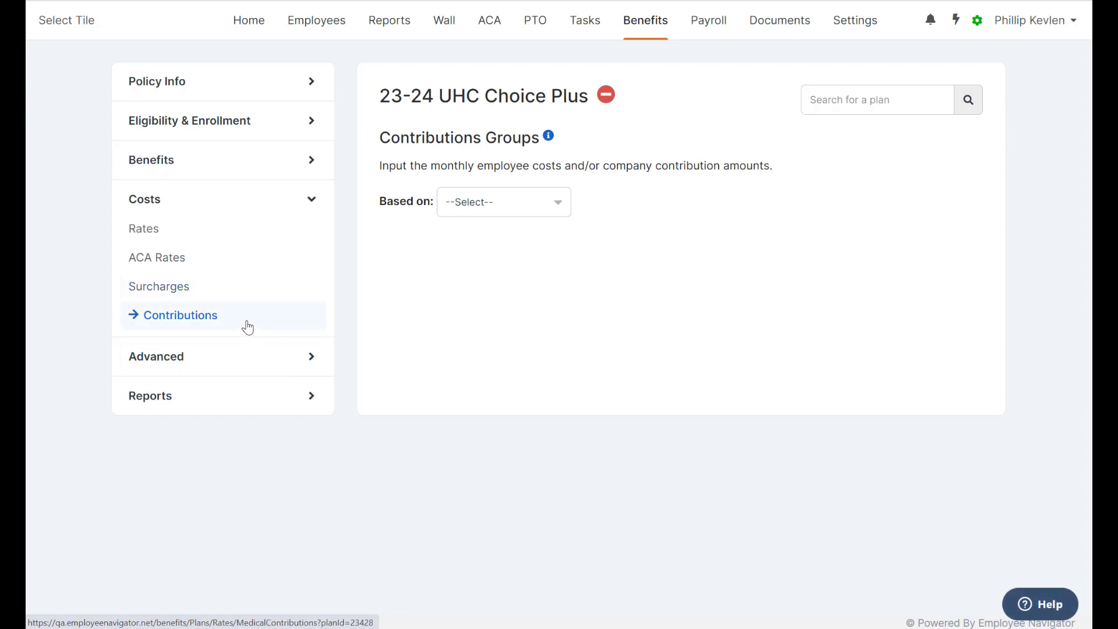
pyautogui.click(525, 209)
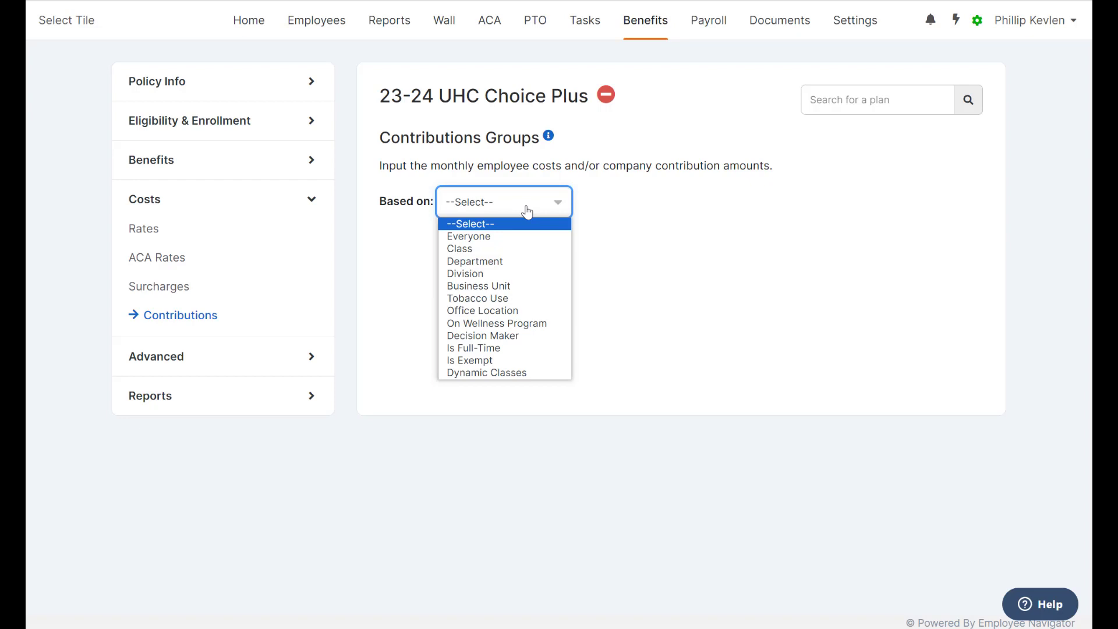
pyautogui.click(526, 237)
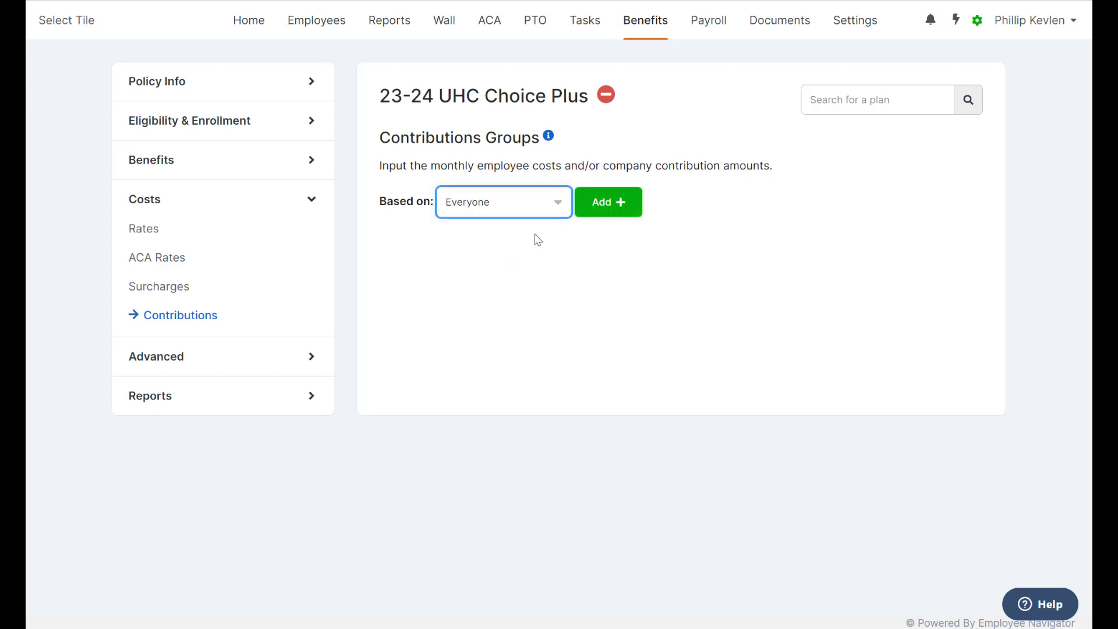
pyautogui.click(608, 205)
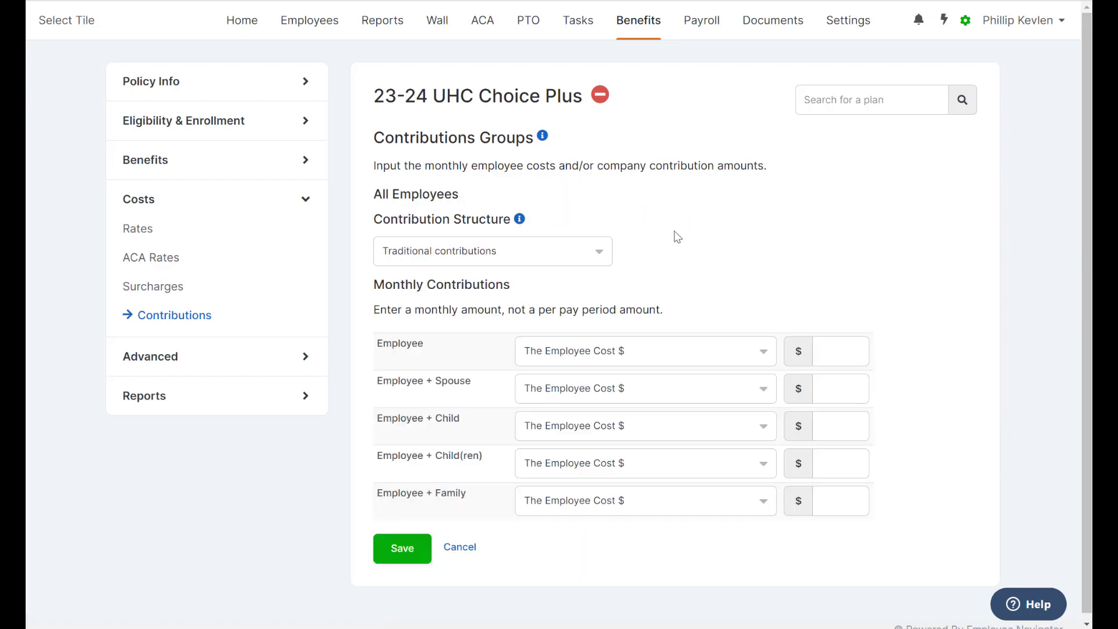
pyautogui.click(602, 257)
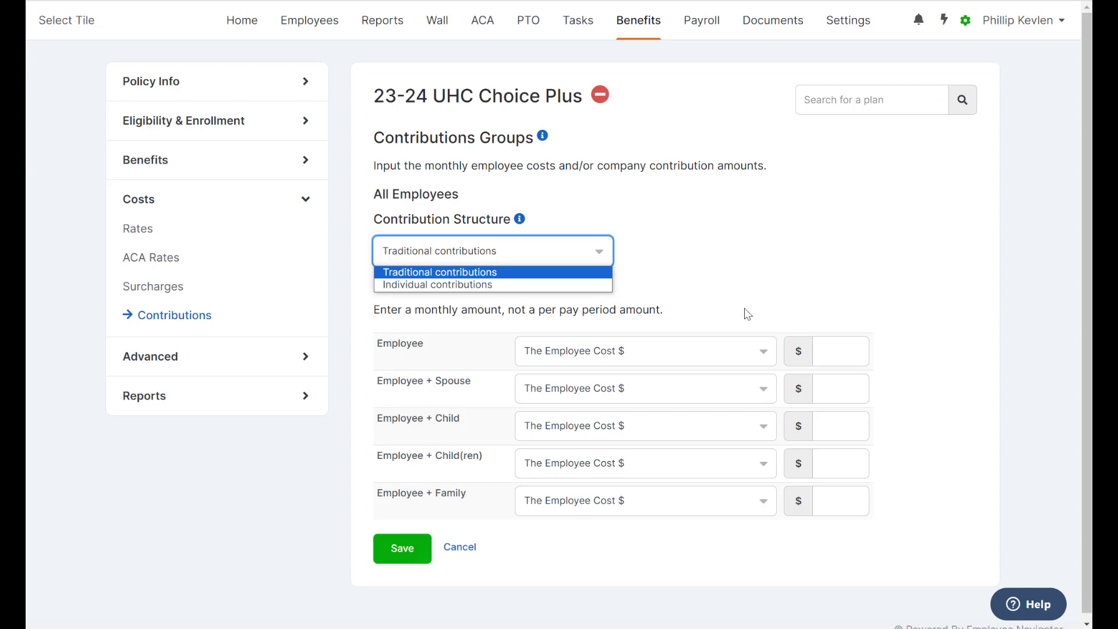
pyautogui.click(778, 320)
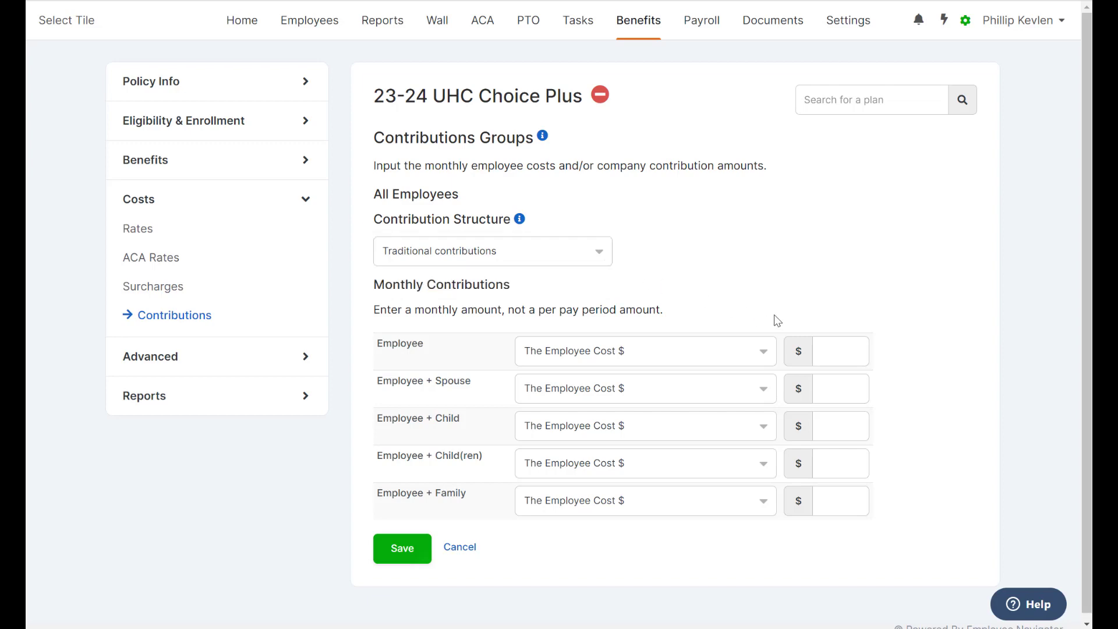
# Set the Employee tier's monthly contribution to The Company Contribution % at 75
pyautogui.click(770, 356)
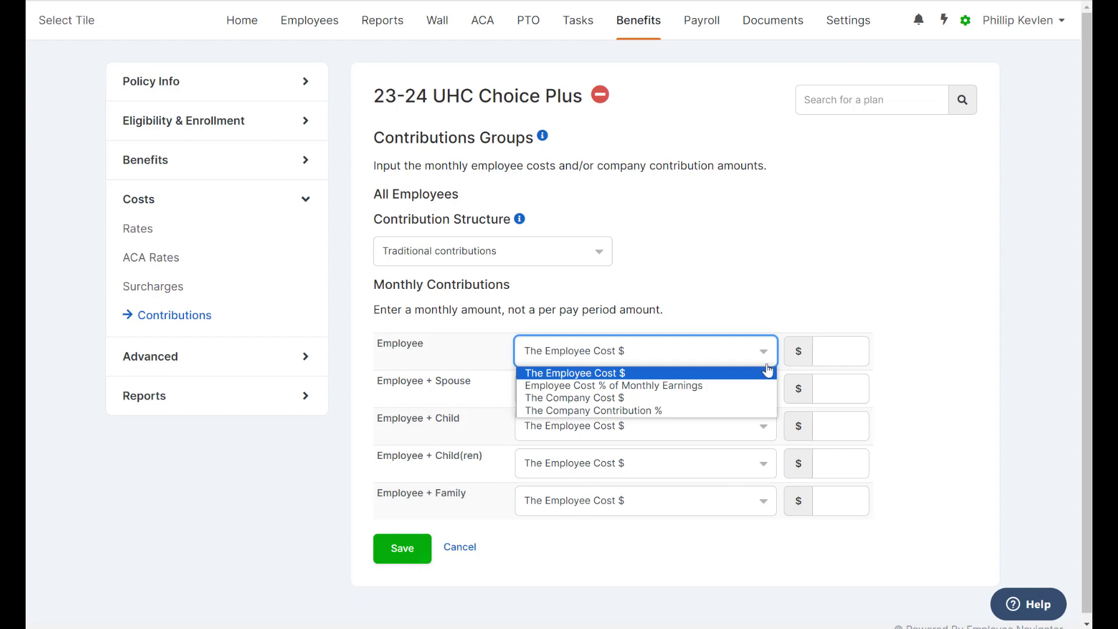
pyautogui.click(751, 412)
pyautogui.click(795, 355)
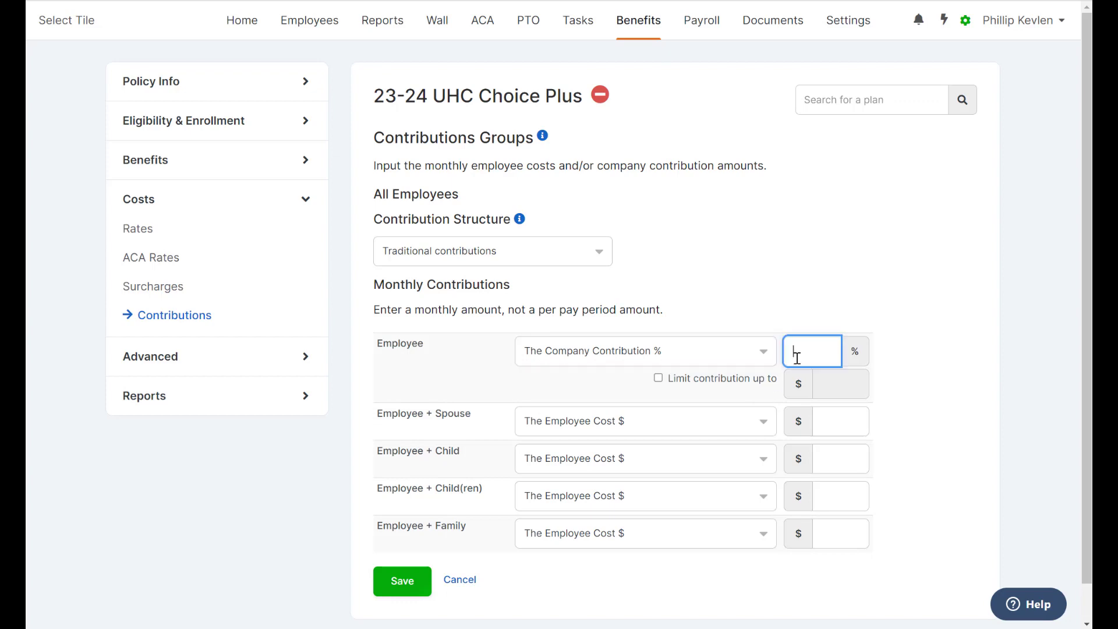
pyautogui.write('75')
# Set the Employee + Spouse tier's monthly contribution to Additional Company Contribution % at 50
pyautogui.click(772, 428)
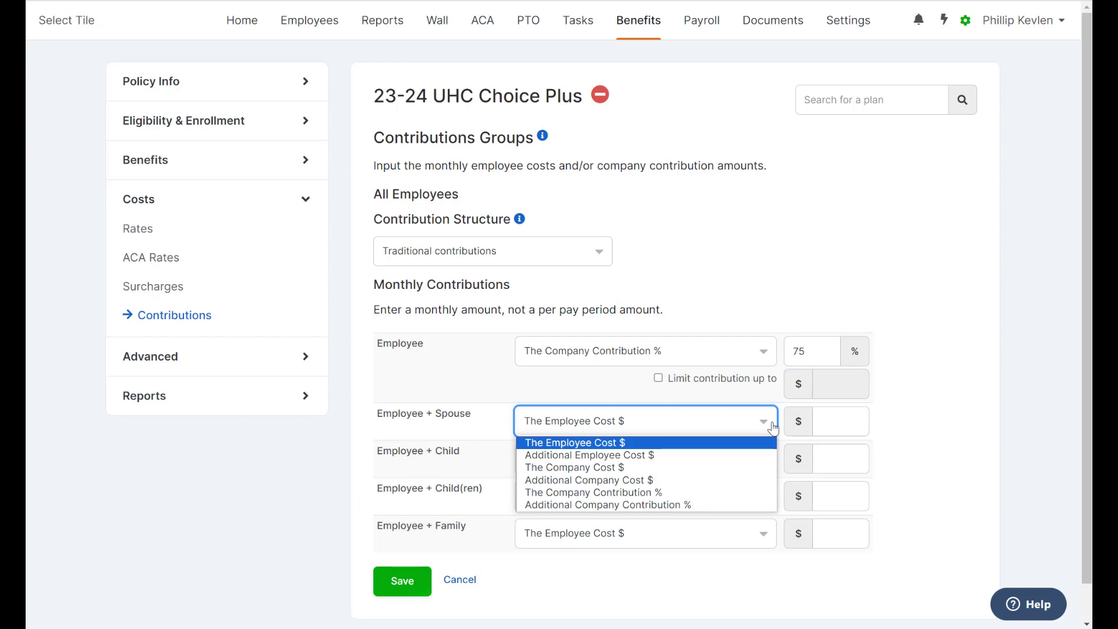
pyautogui.click(745, 505)
pyautogui.click(812, 421)
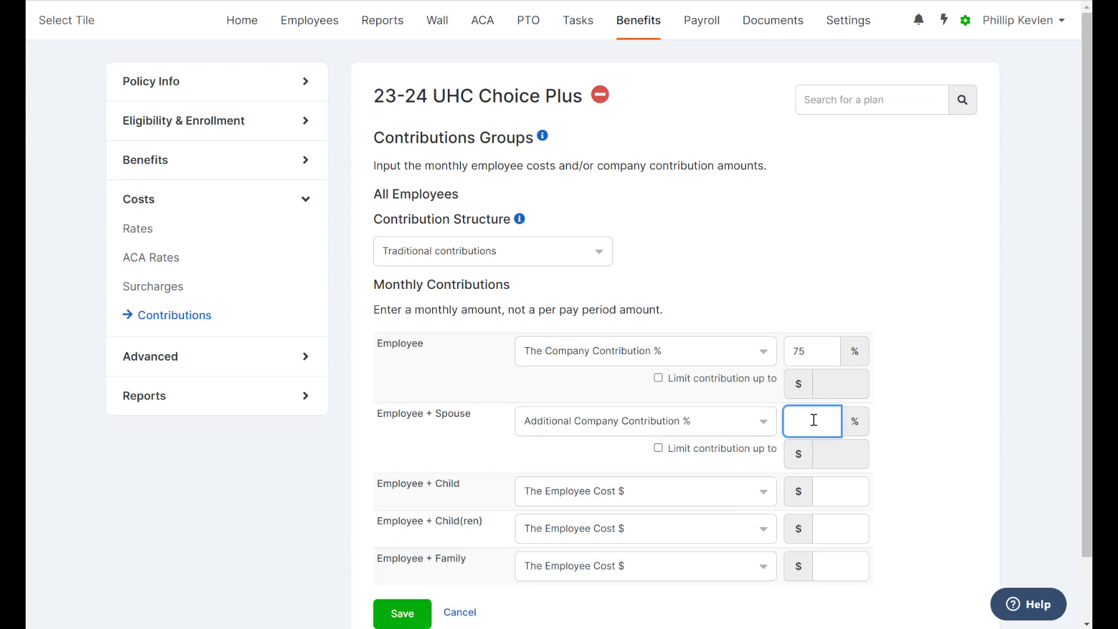
pyautogui.write('50')
# Set the Employee + Child tier's monthly contribution to Additional Company Contribution % at 50
pyautogui.scroll(-2, 889, 421)
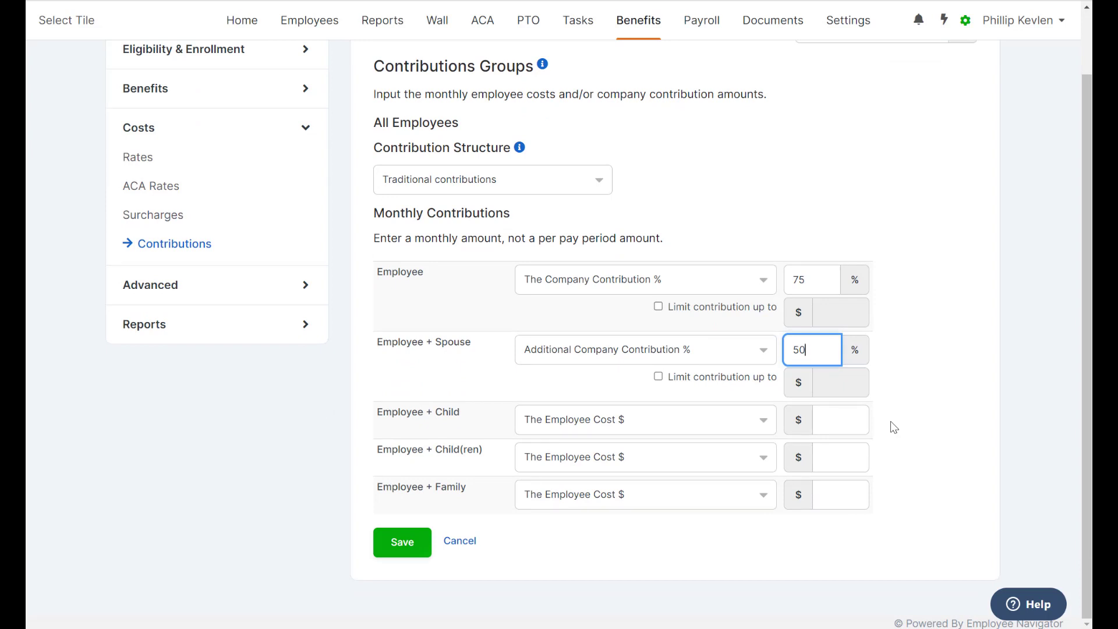
pyautogui.click(756, 421)
pyautogui.click(605, 503)
pyautogui.click(806, 419)
pyautogui.write('50')
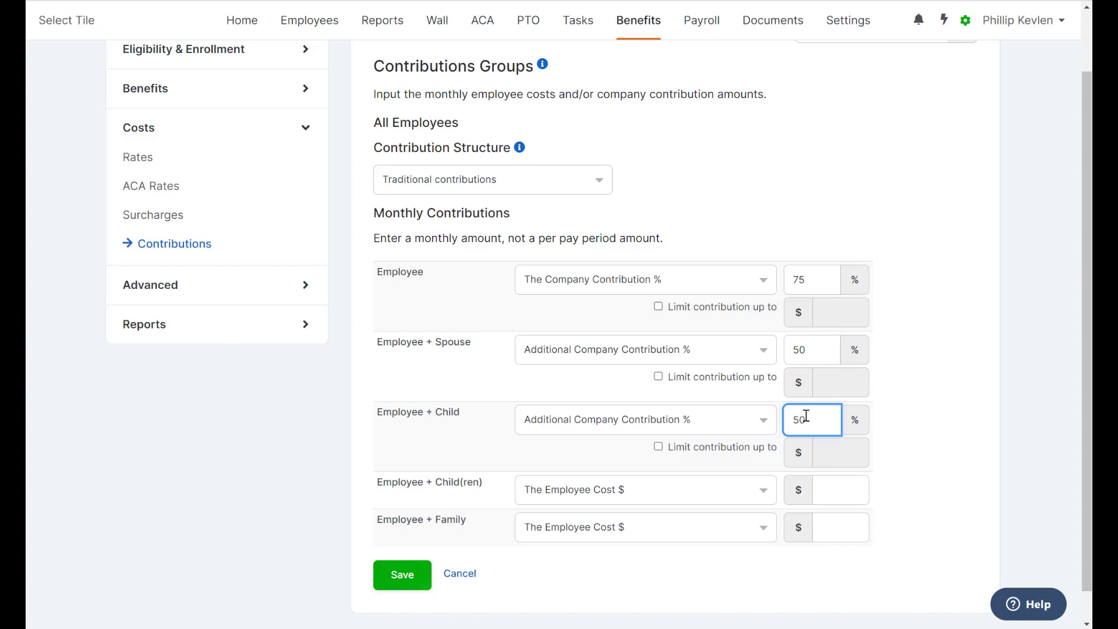
# Set the Employee + Child(ren) tier's monthly contribution to Additional Company Contribution % at 50
pyautogui.click(756, 490)
pyautogui.click(716, 572)
pyautogui.click(806, 484)
pyautogui.write('50')
# Set the Employee + Family tier's monthly contribution to Additional Company Contribution % at 50 and save the contributions group
pyautogui.scroll(-1, 749, 495)
pyautogui.click(757, 494)
pyautogui.click(716, 577)
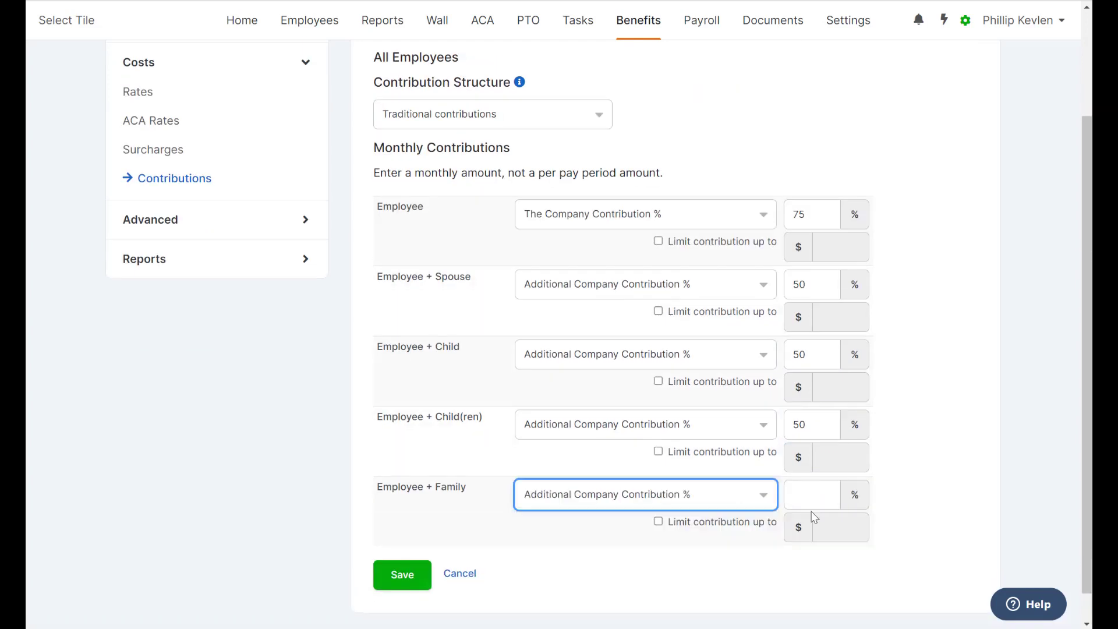
pyautogui.click(815, 494)
pyautogui.write('50')
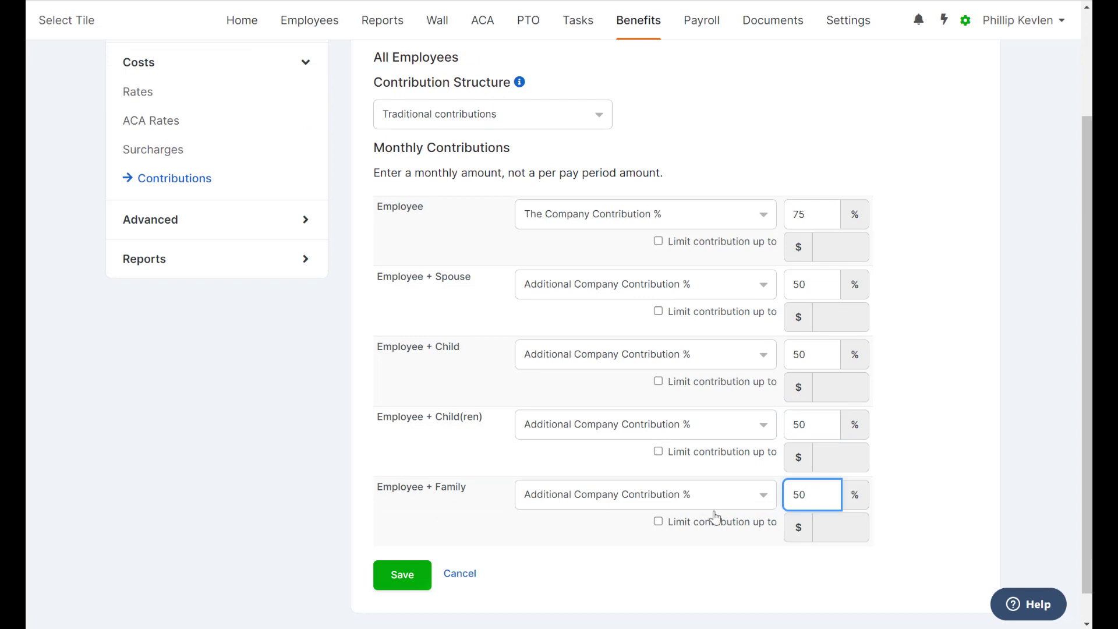
pyautogui.click(414, 574)
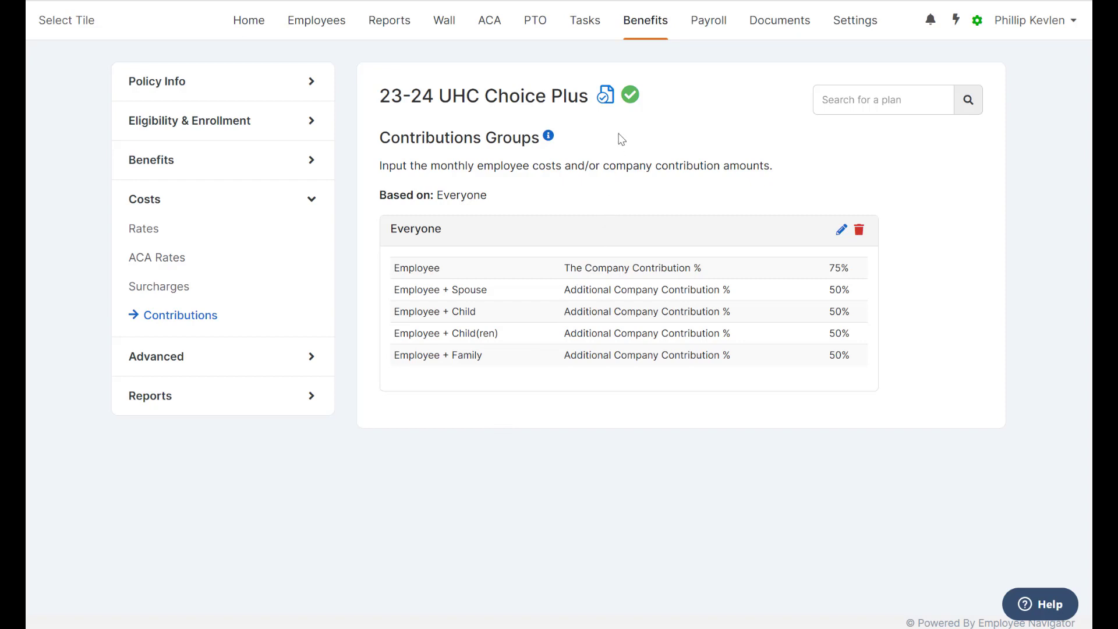
# Review the plan's Completed/Incomplete Checklist and close it
pyautogui.moveTo(634, 109)
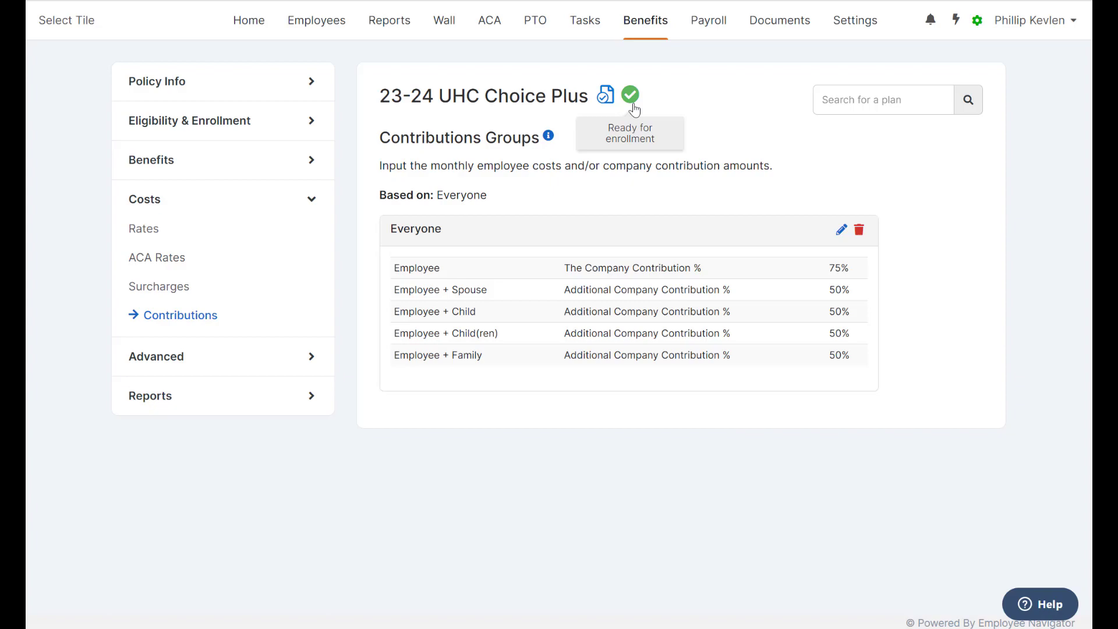
pyautogui.click(634, 106)
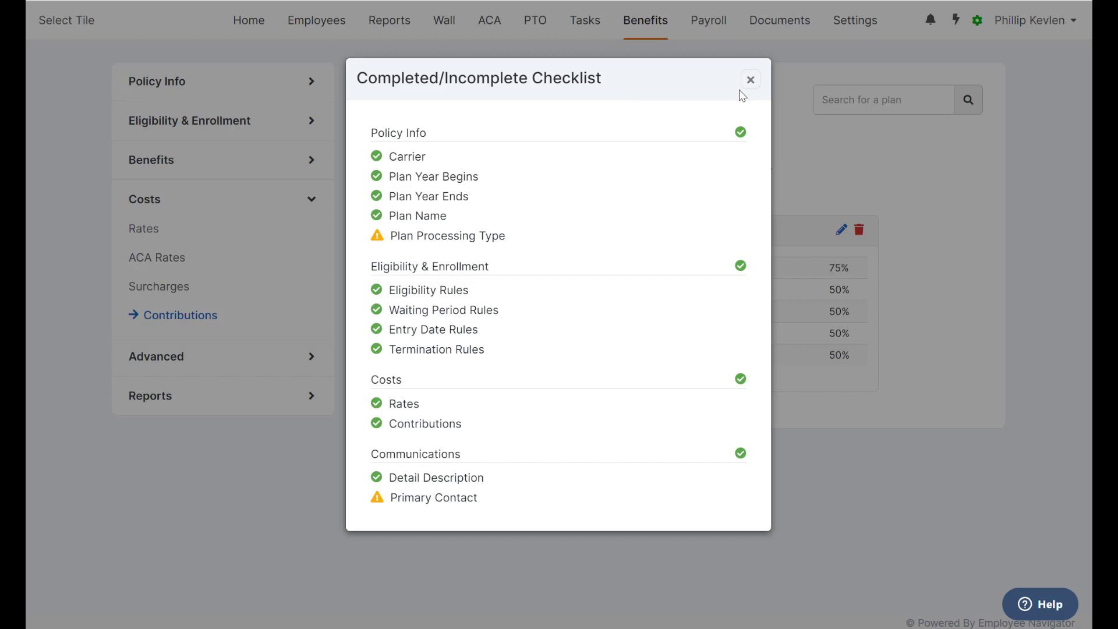
pyautogui.click(751, 80)
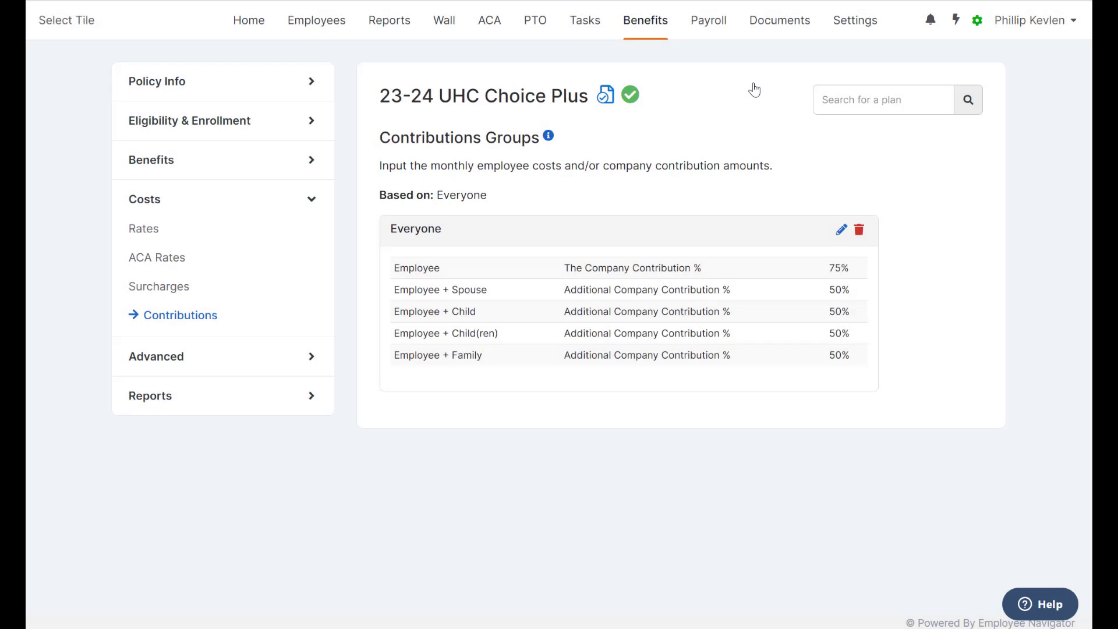
# Turn on enrollment for the 23-24 UHC Choice Plus plan and return to the benefits plan list
pyautogui.click(607, 95)
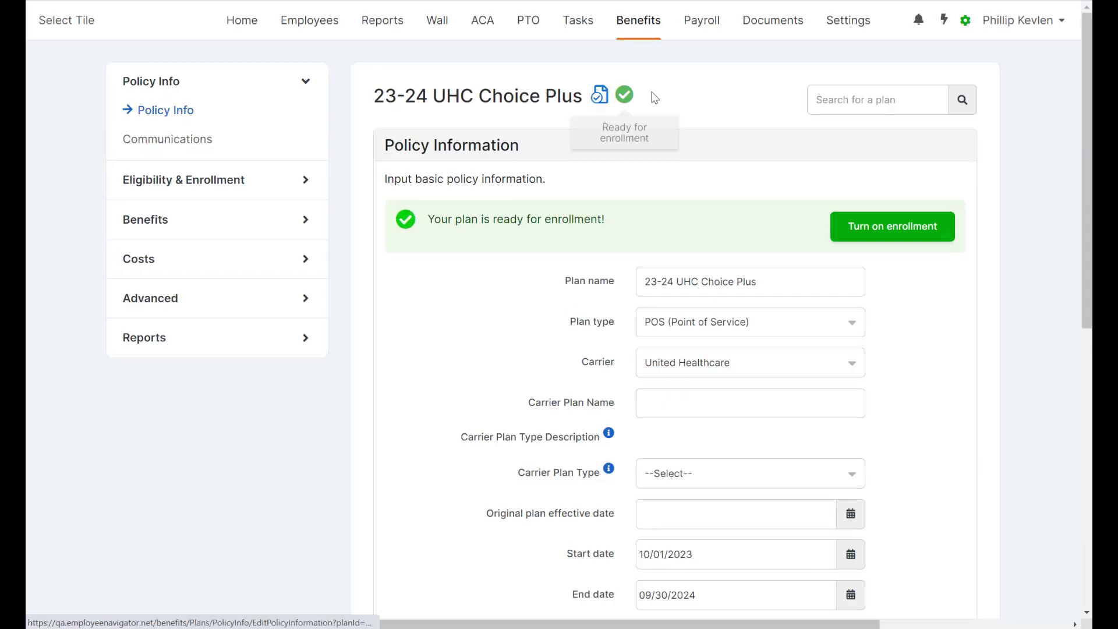
pyautogui.click(879, 227)
pyautogui.click(646, 123)
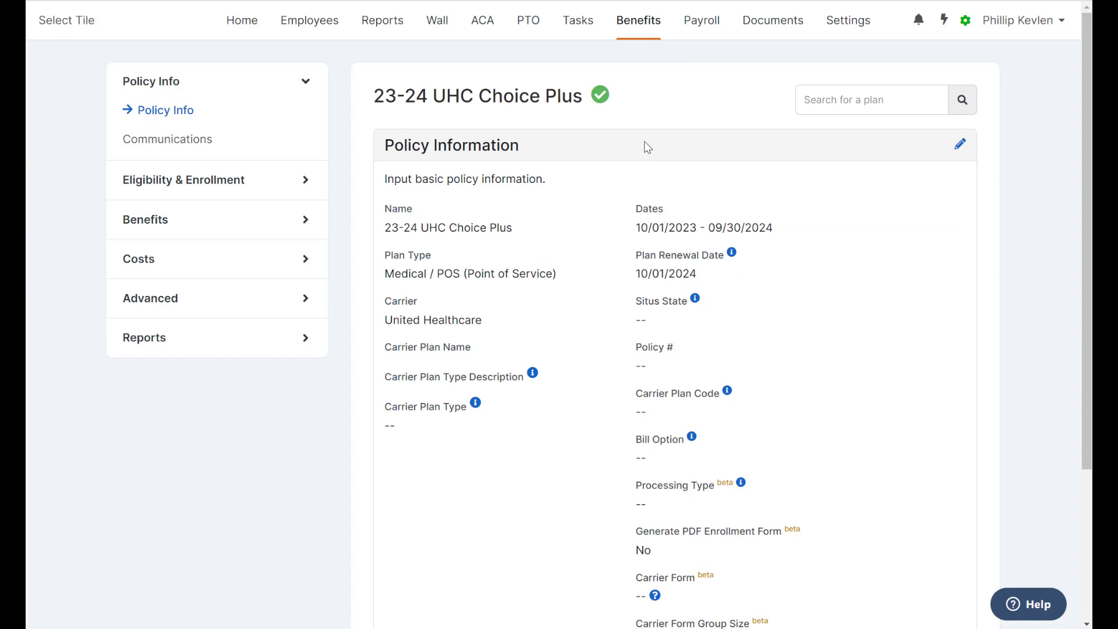
pyautogui.click(629, 28)
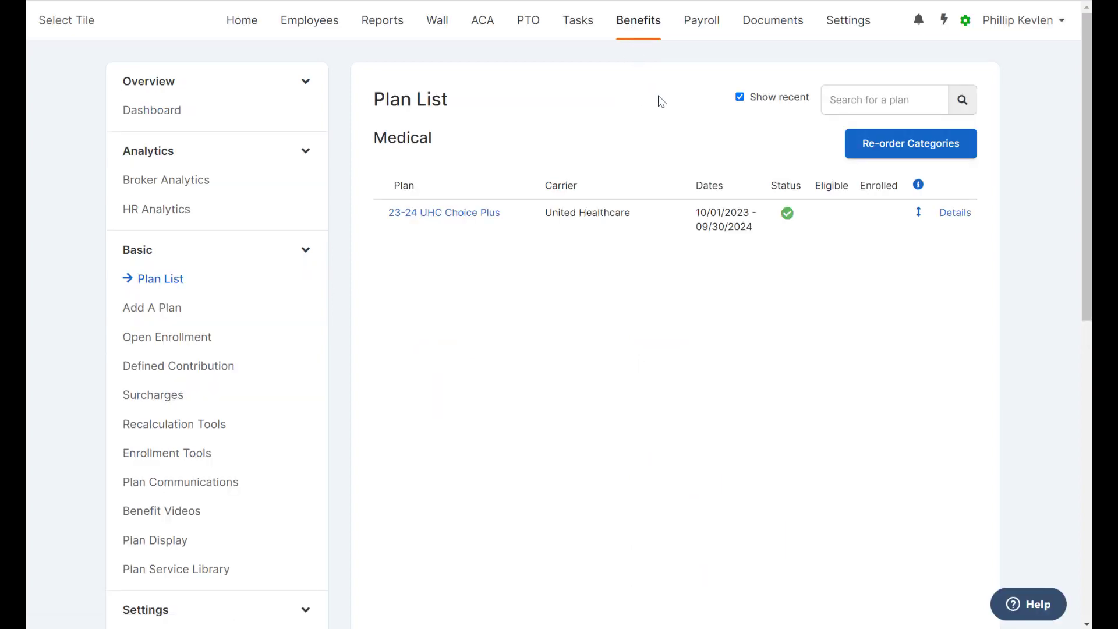